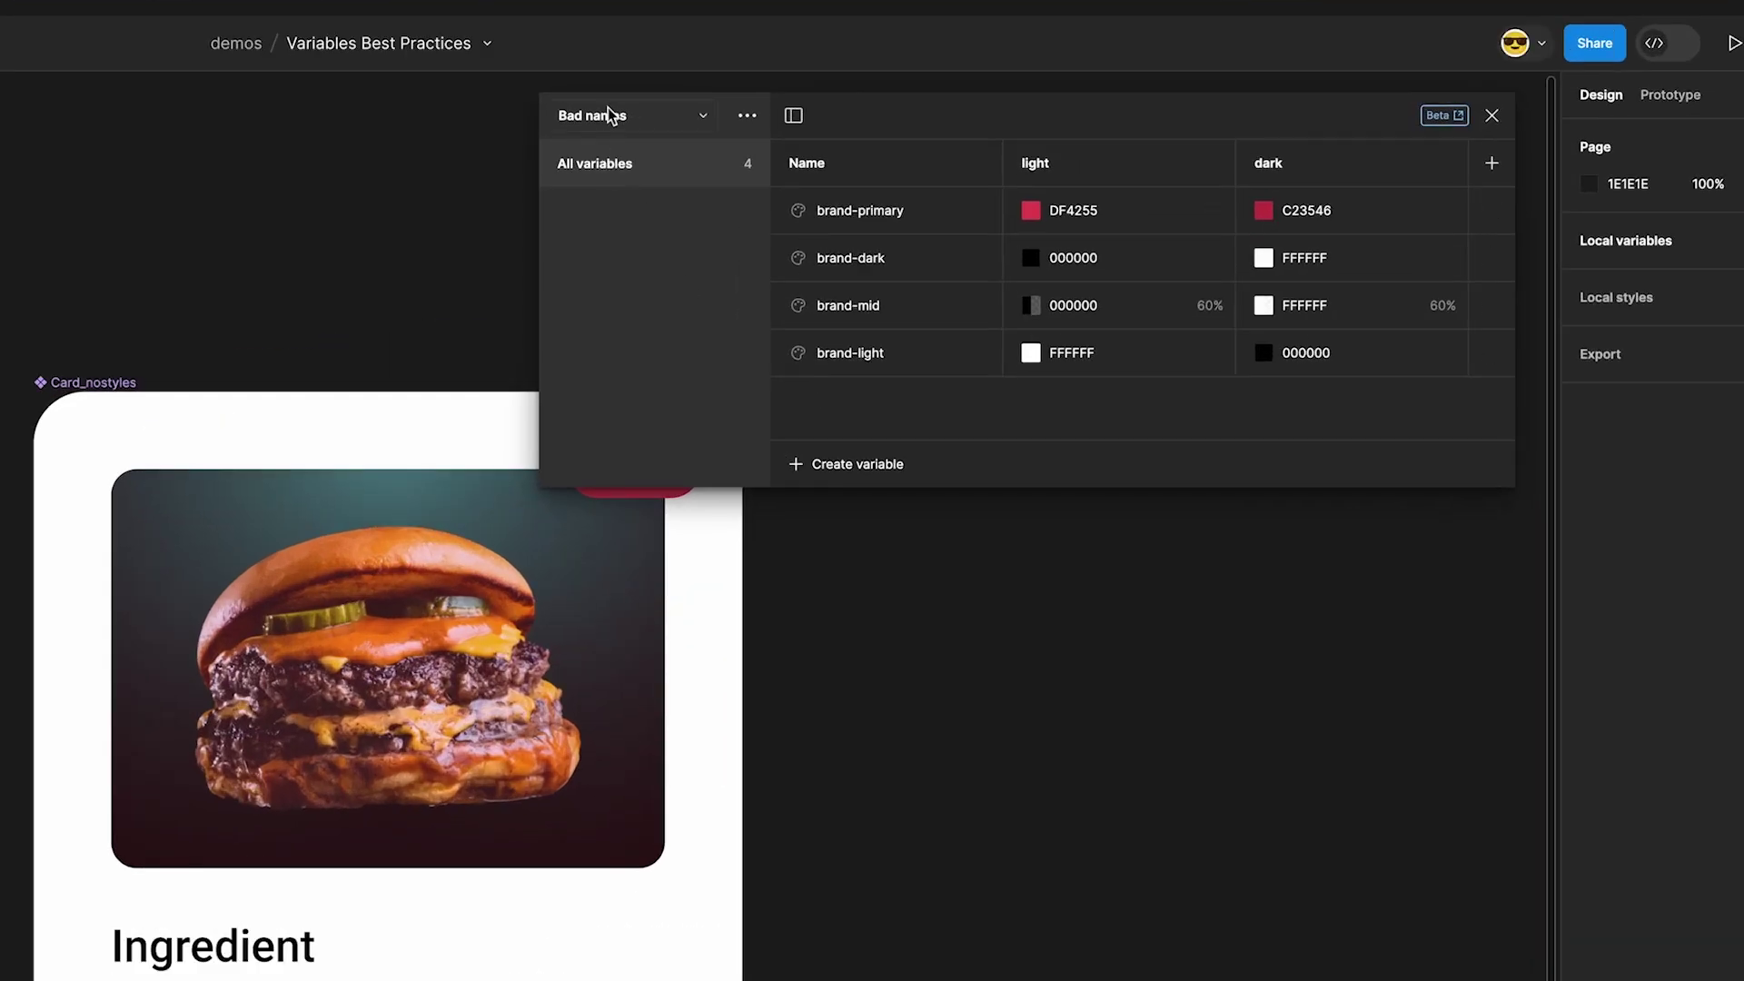
Select the Good names collection and open the edit settings of card_media-overlay
left_click(609, 114)
left_click(619, 140)
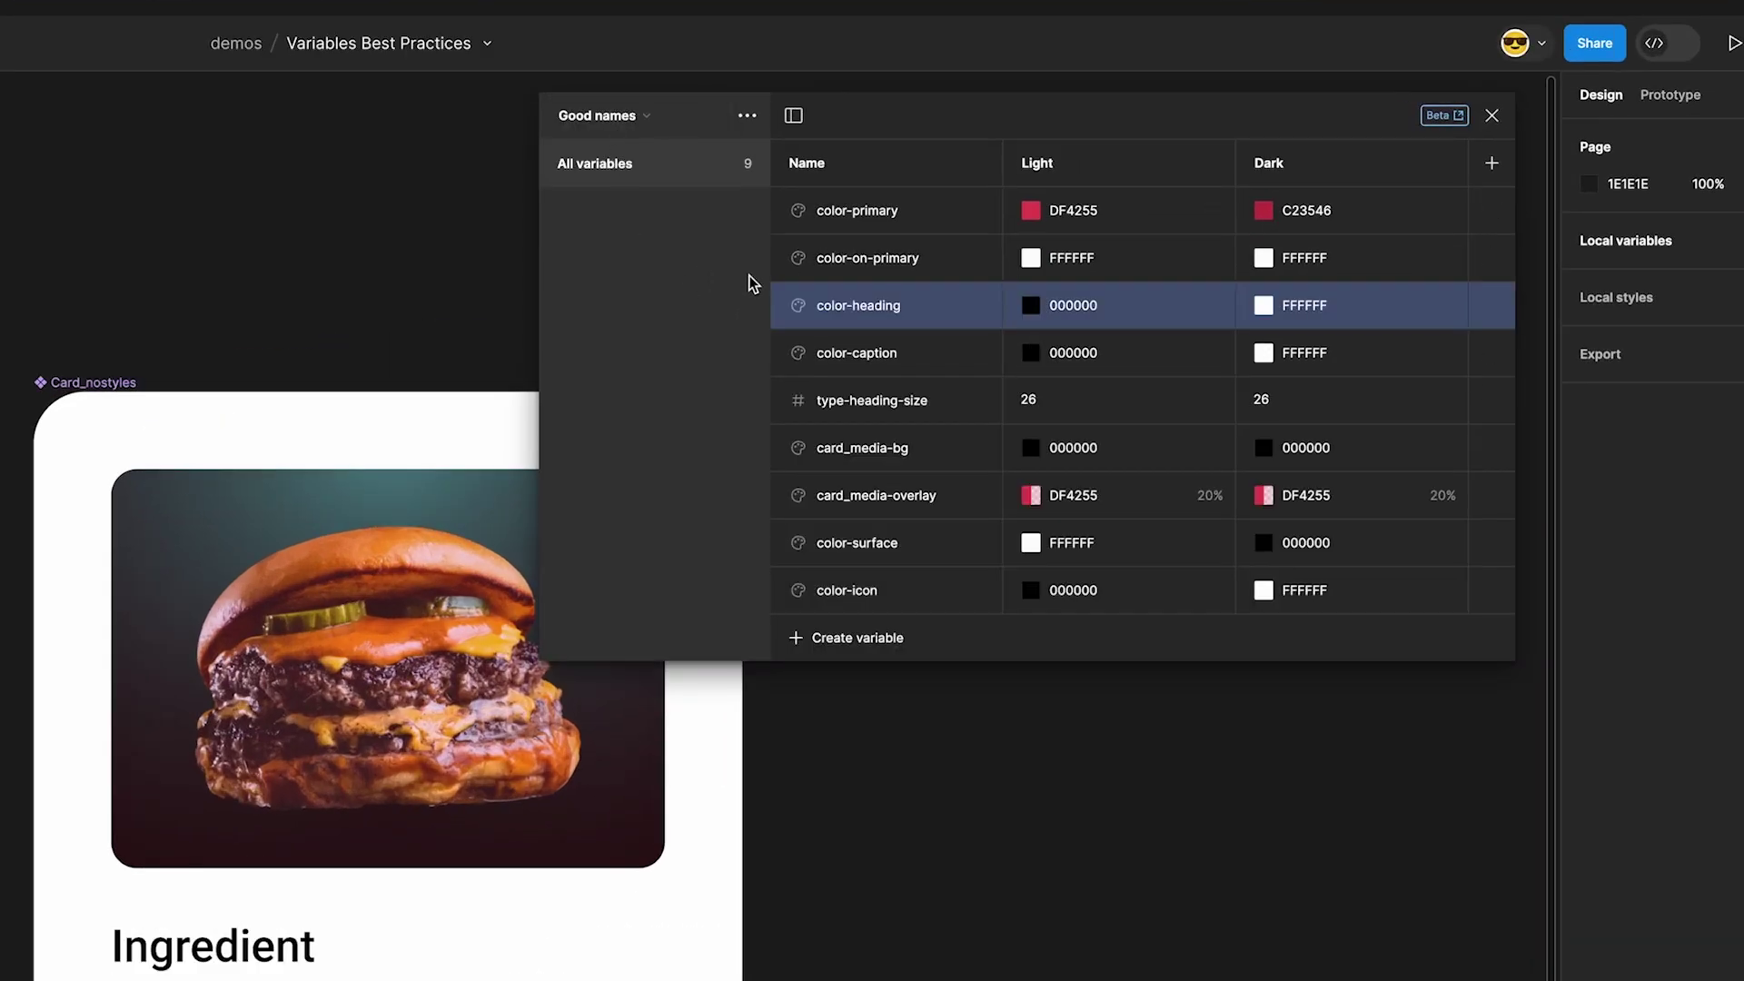
left_click(601, 115)
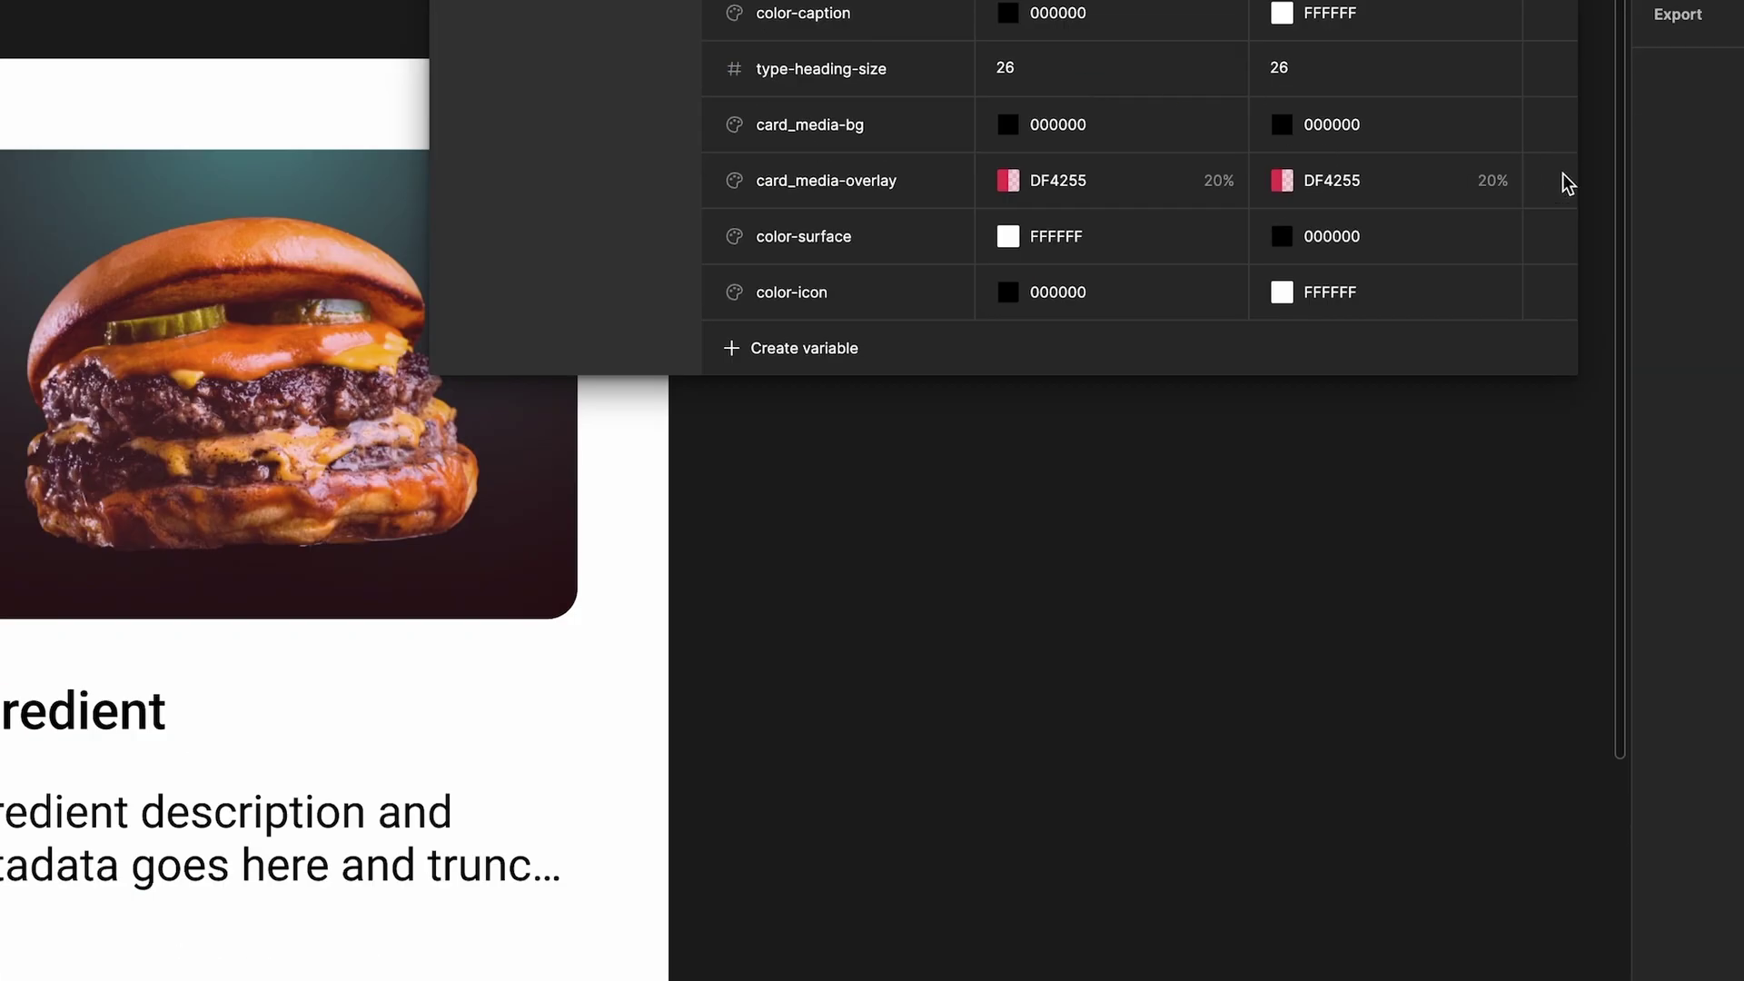
left_click(1490, 494)
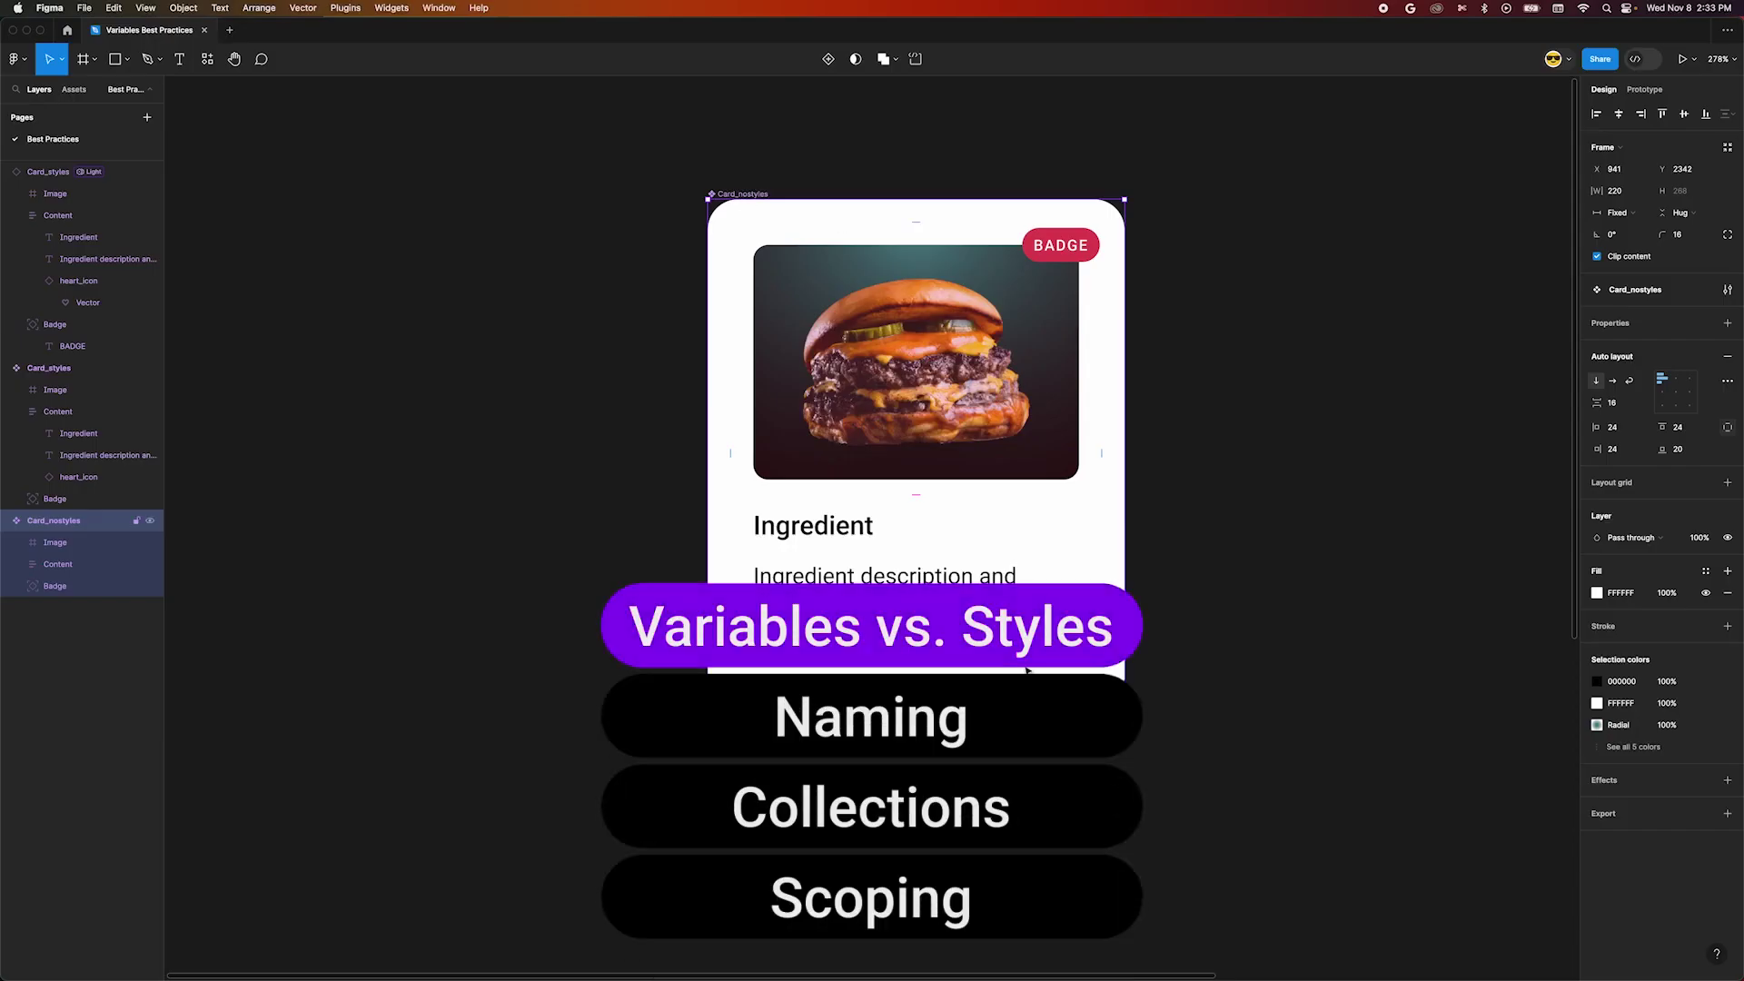
Expand Selection colors to list all five colours used by Card_nostyles
left_click(1634, 747)
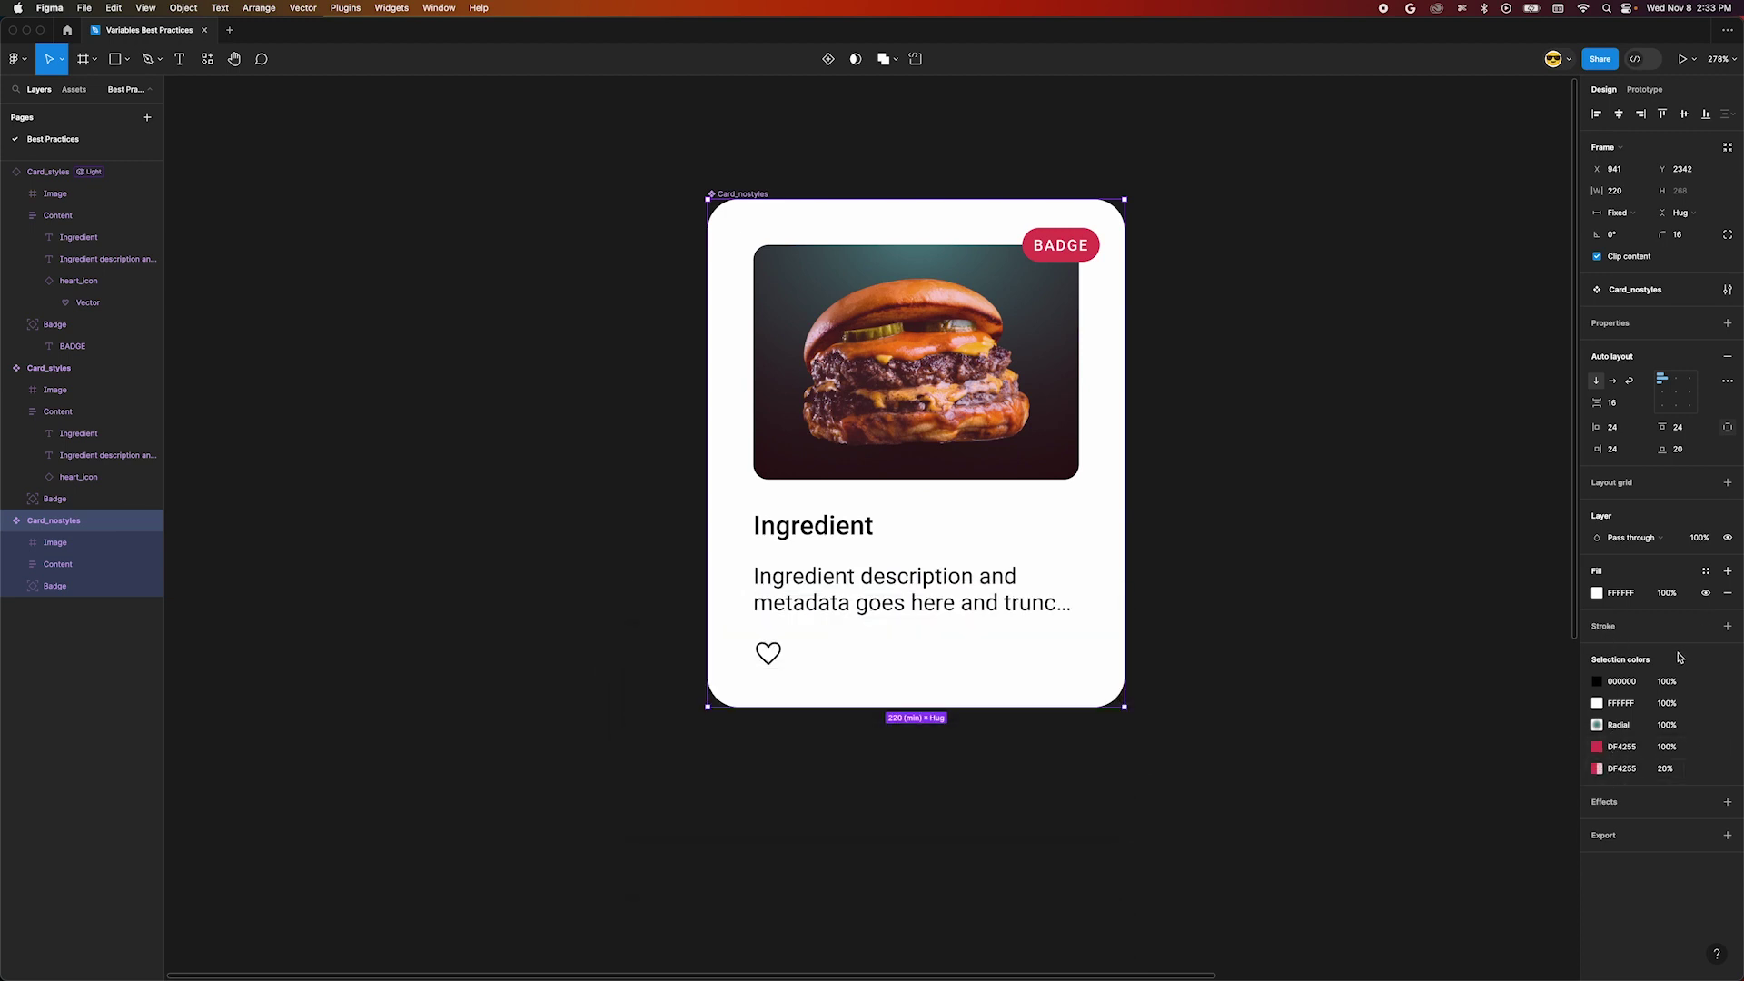
scroll(1234, 440, "up", 1)
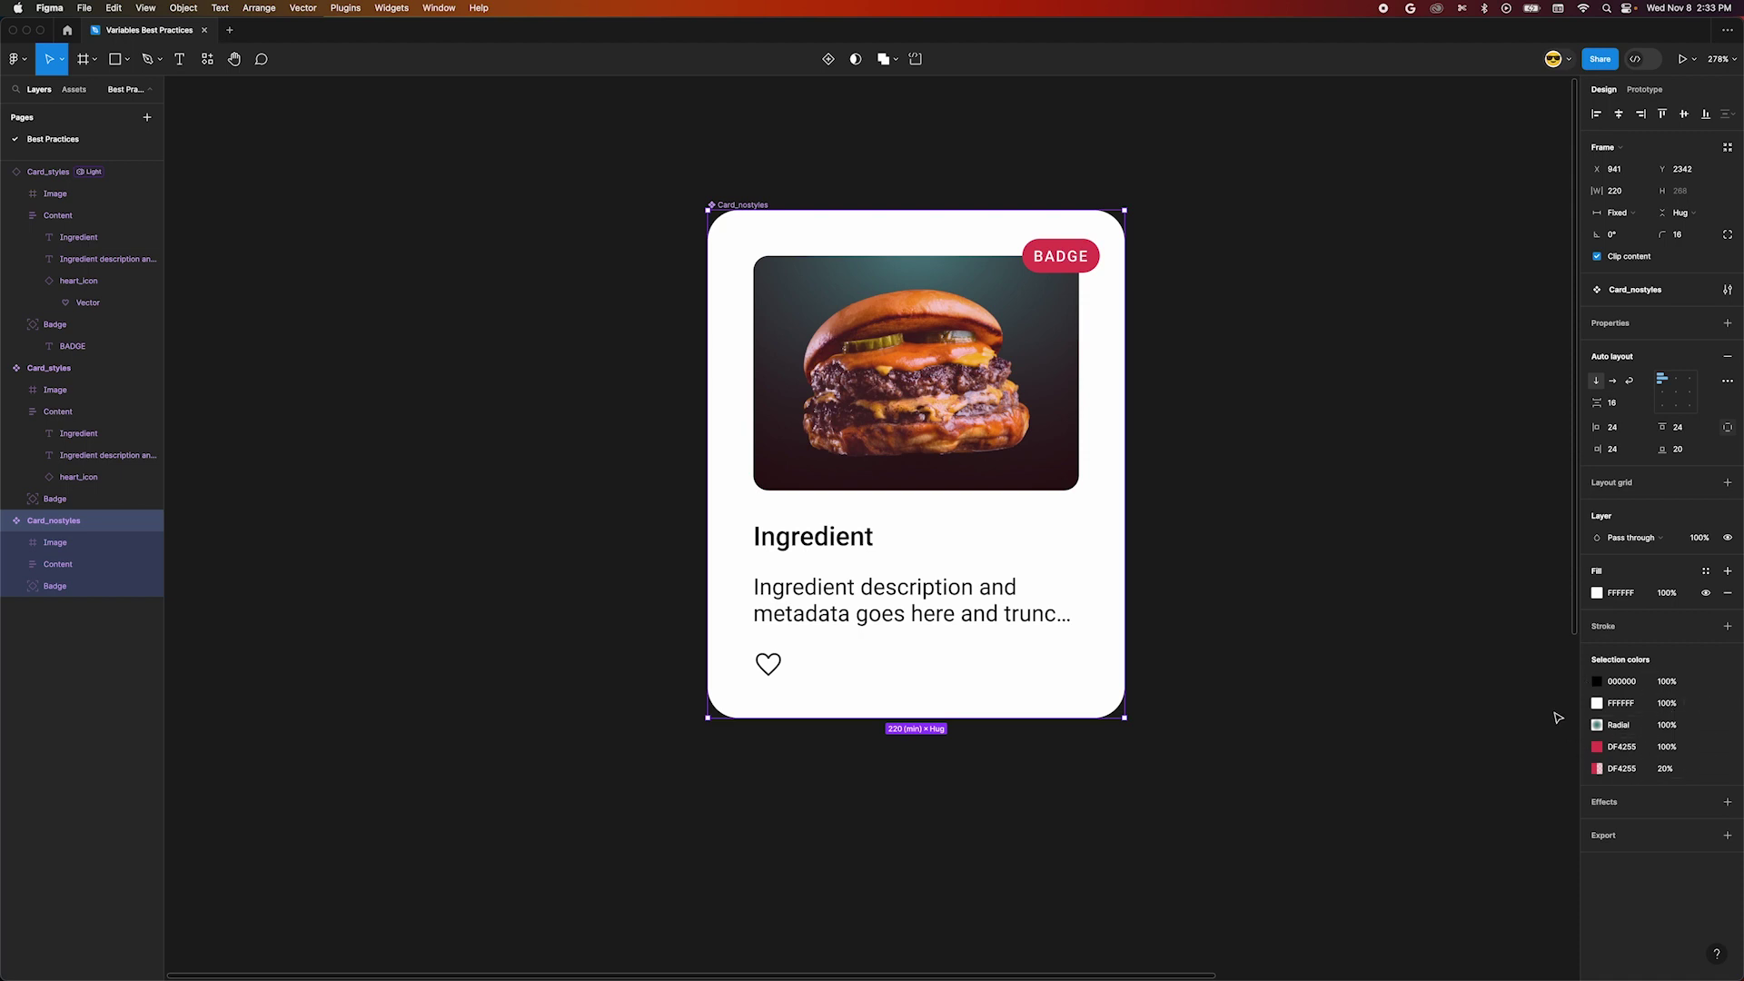
Select the burger Image frame and link its black fill to card_media-bg
left_click(958, 357)
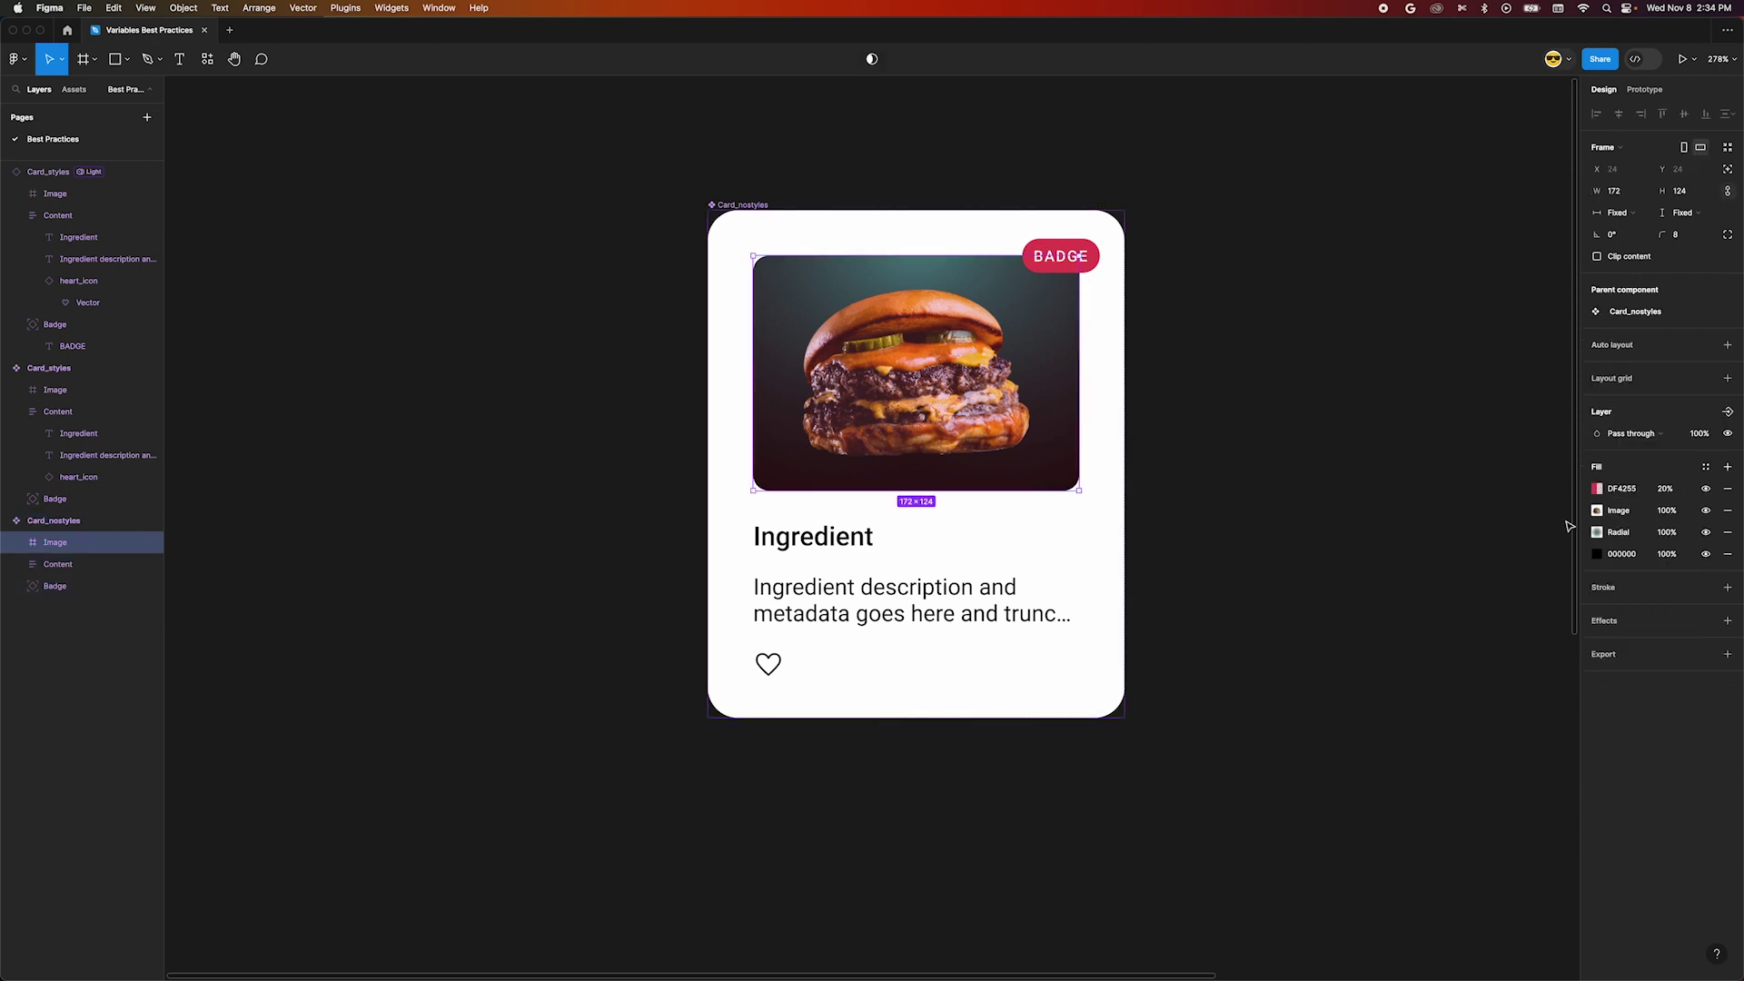
left_click(1602, 556)
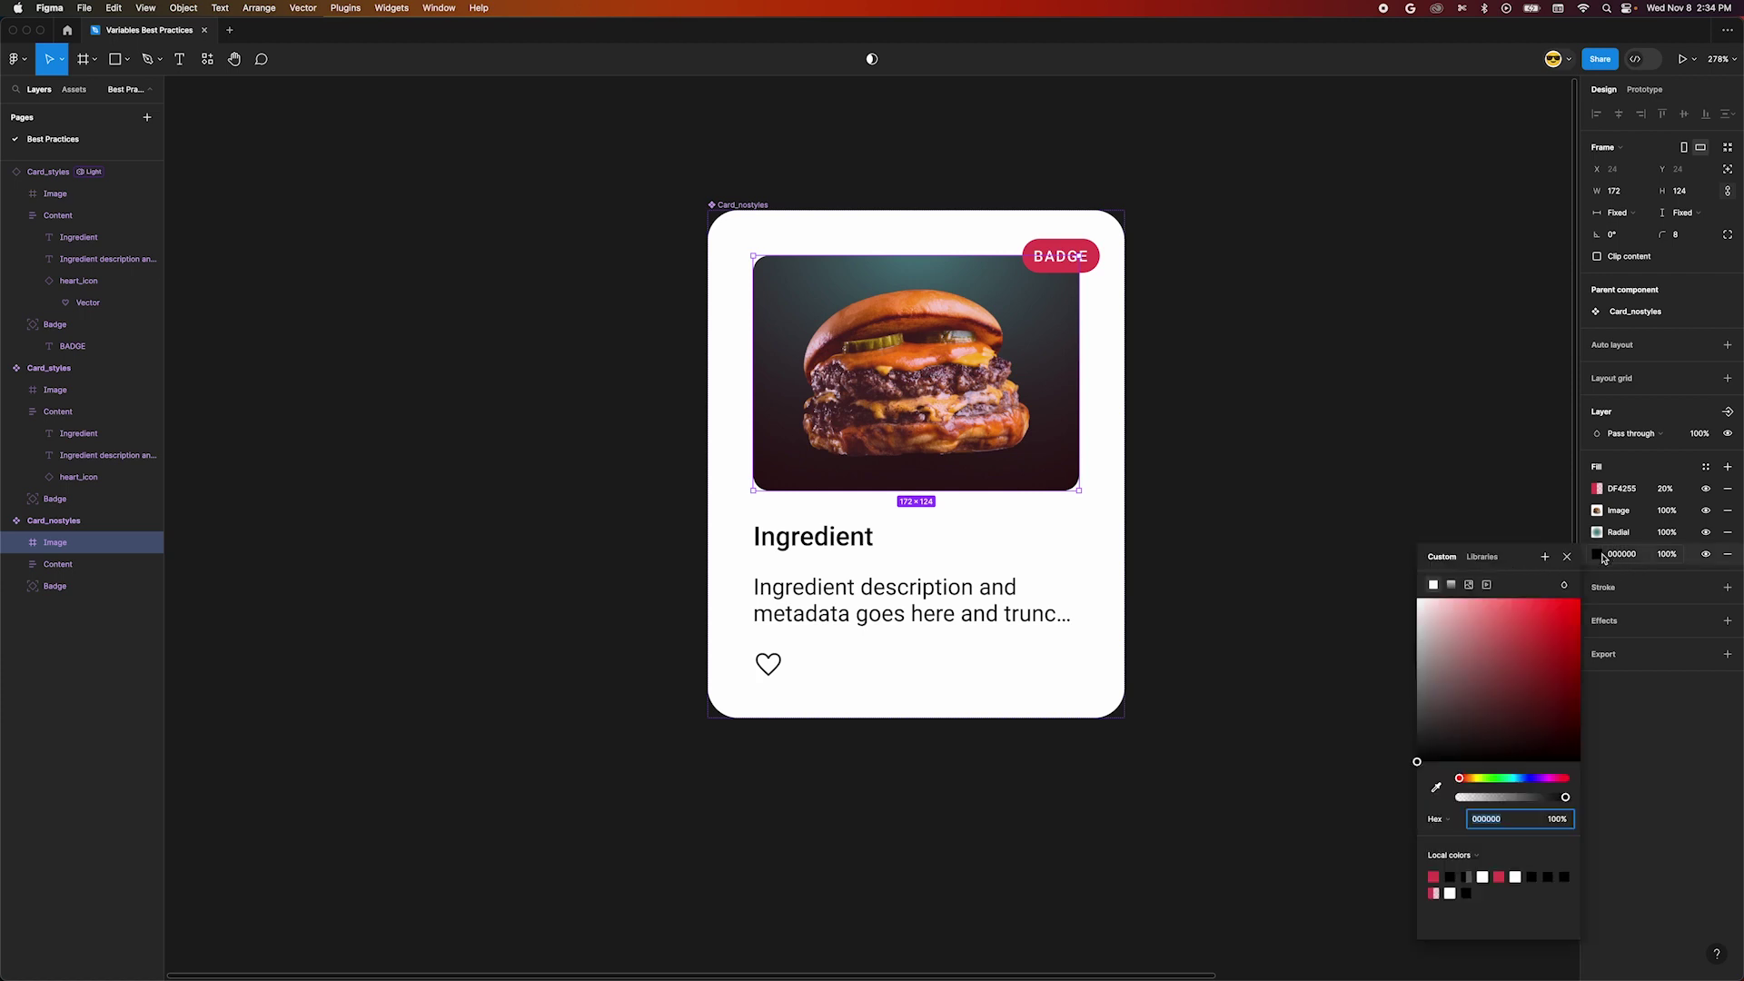
left_click(1490, 558)
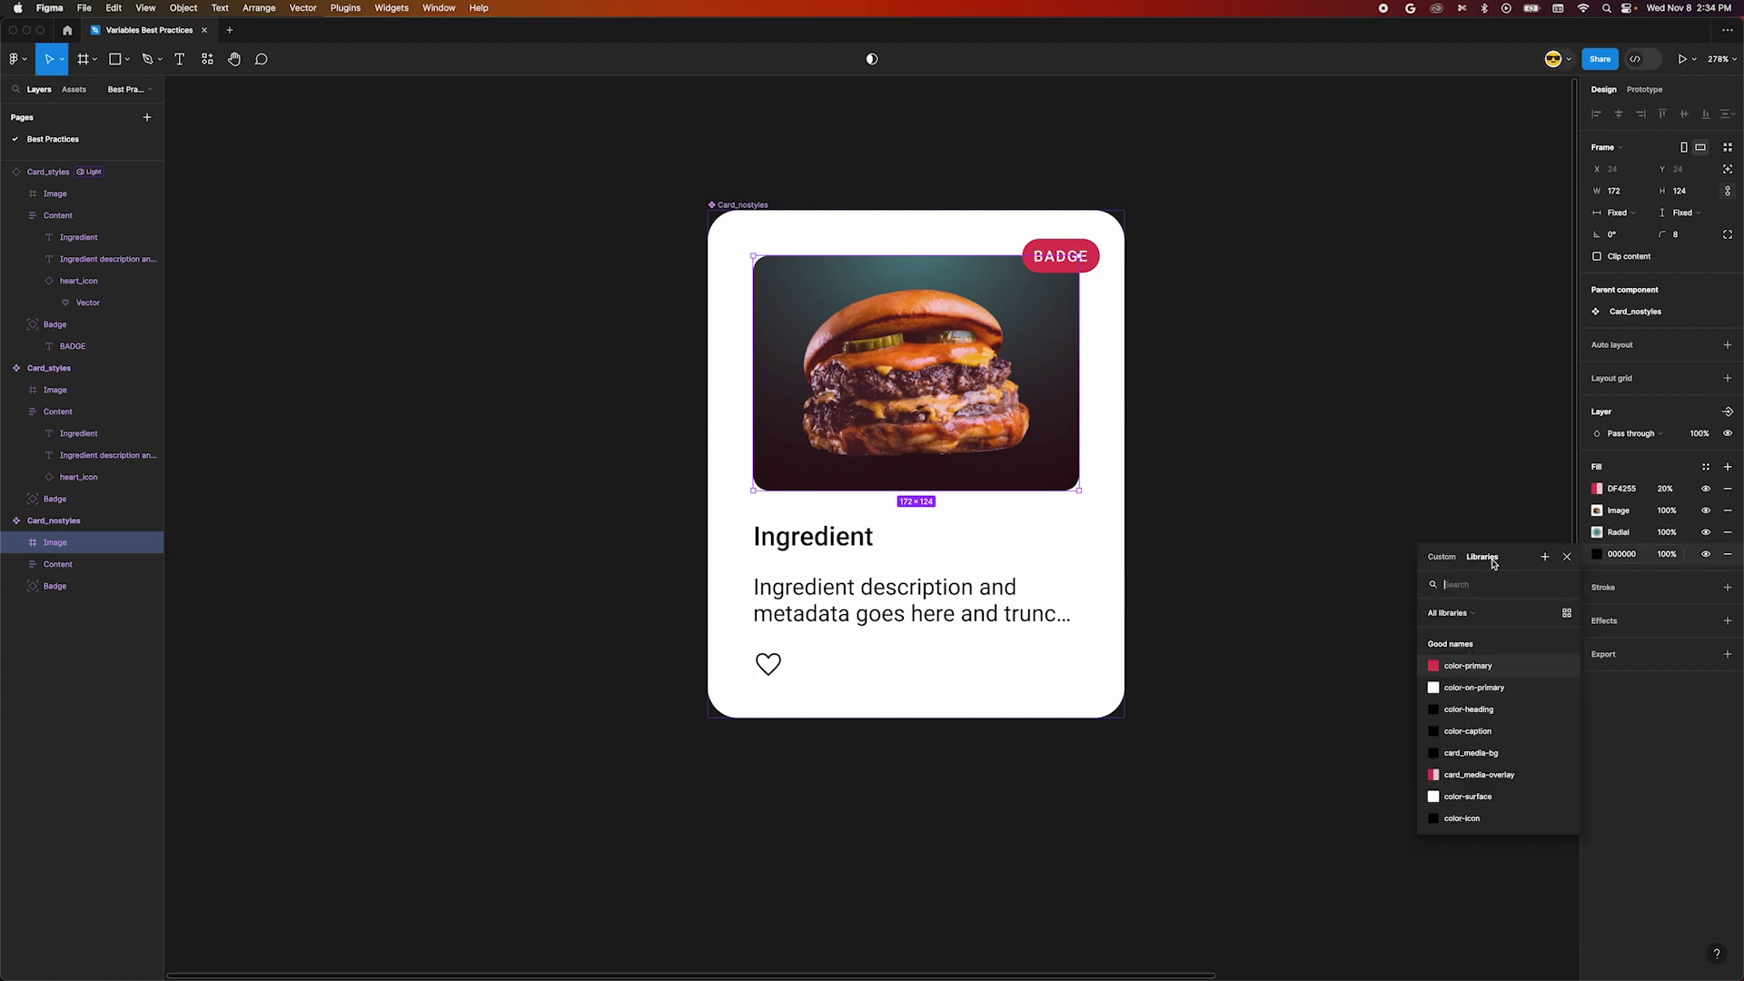
left_click(1483, 755)
Link the 20% red fill to card_media-overlay and start a new colour style from the fills
left_click(1597, 489)
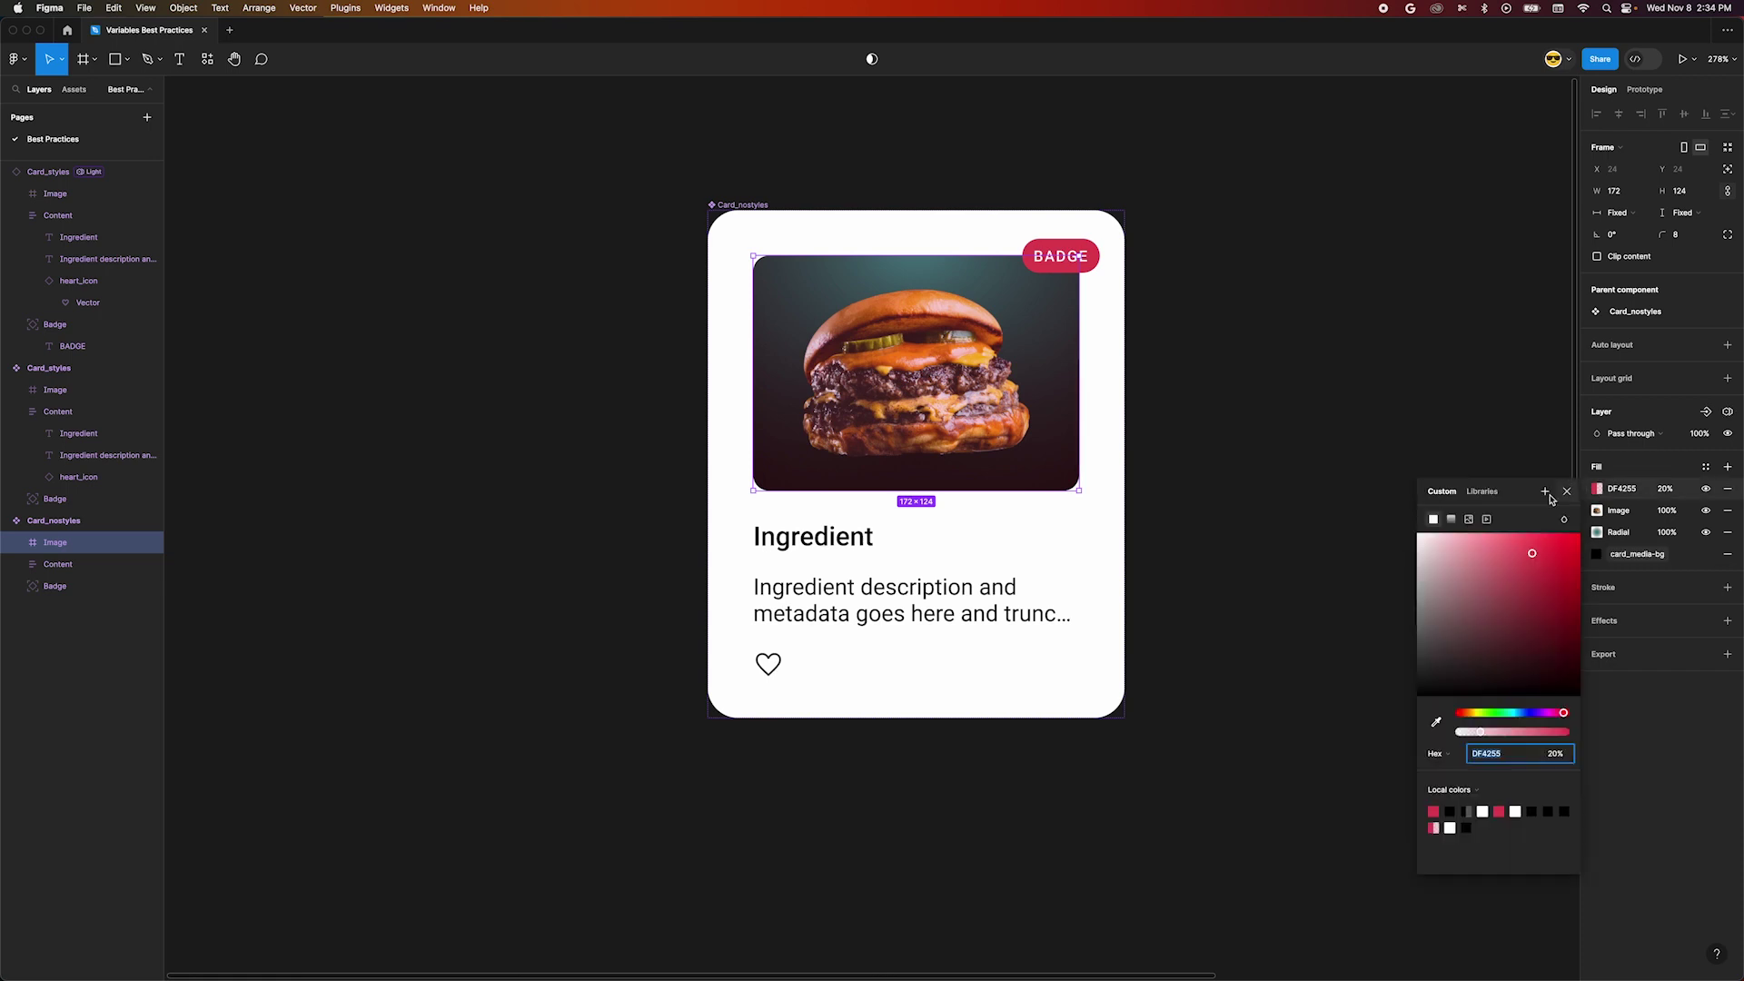
left_click(1497, 493)
left_click(1455, 708)
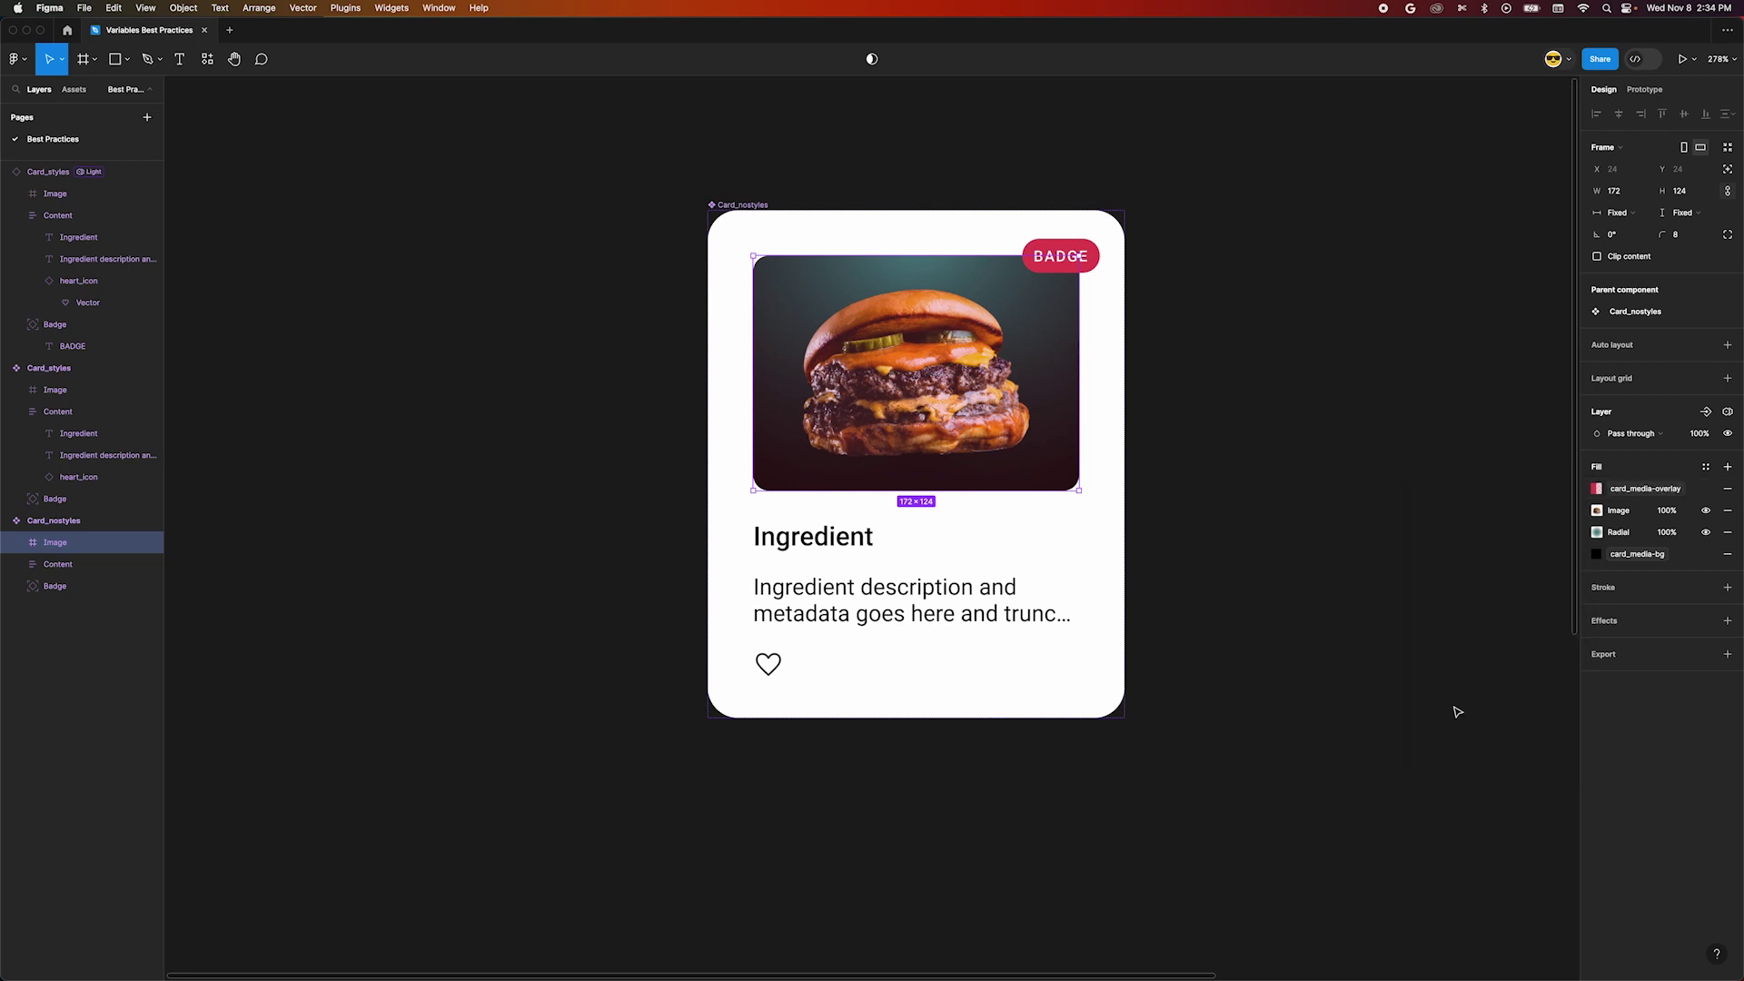
left_click(1707, 467)
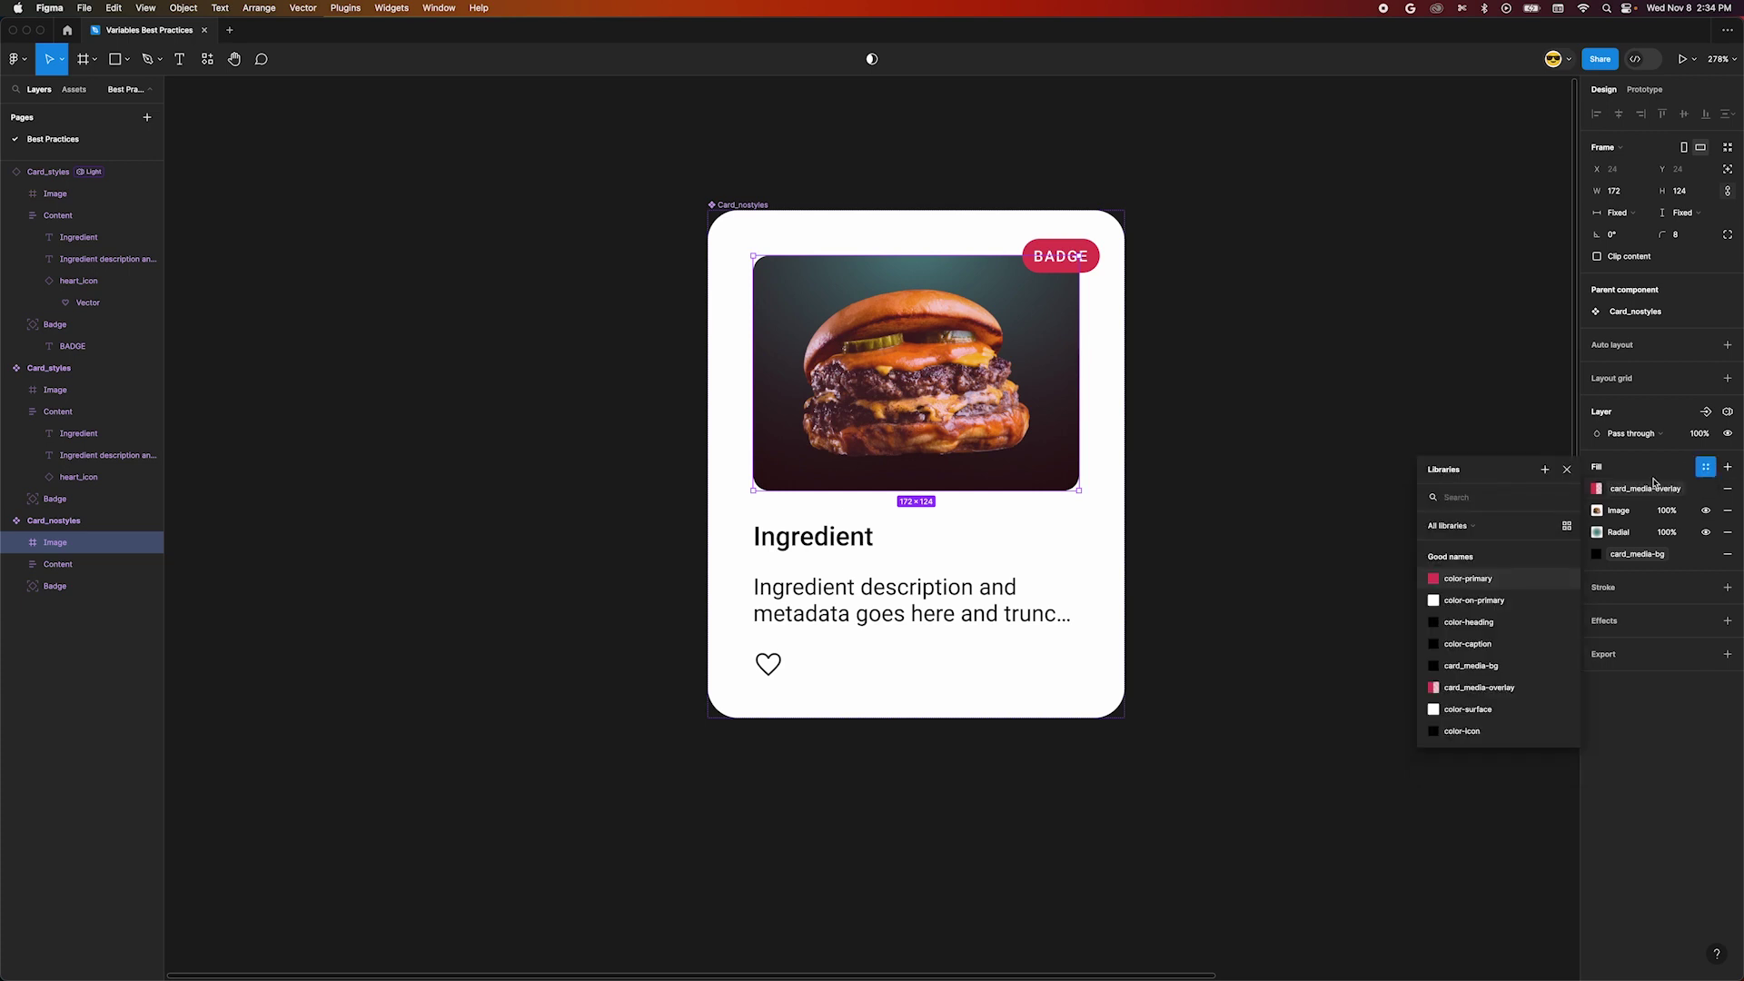
left_click(1545, 470)
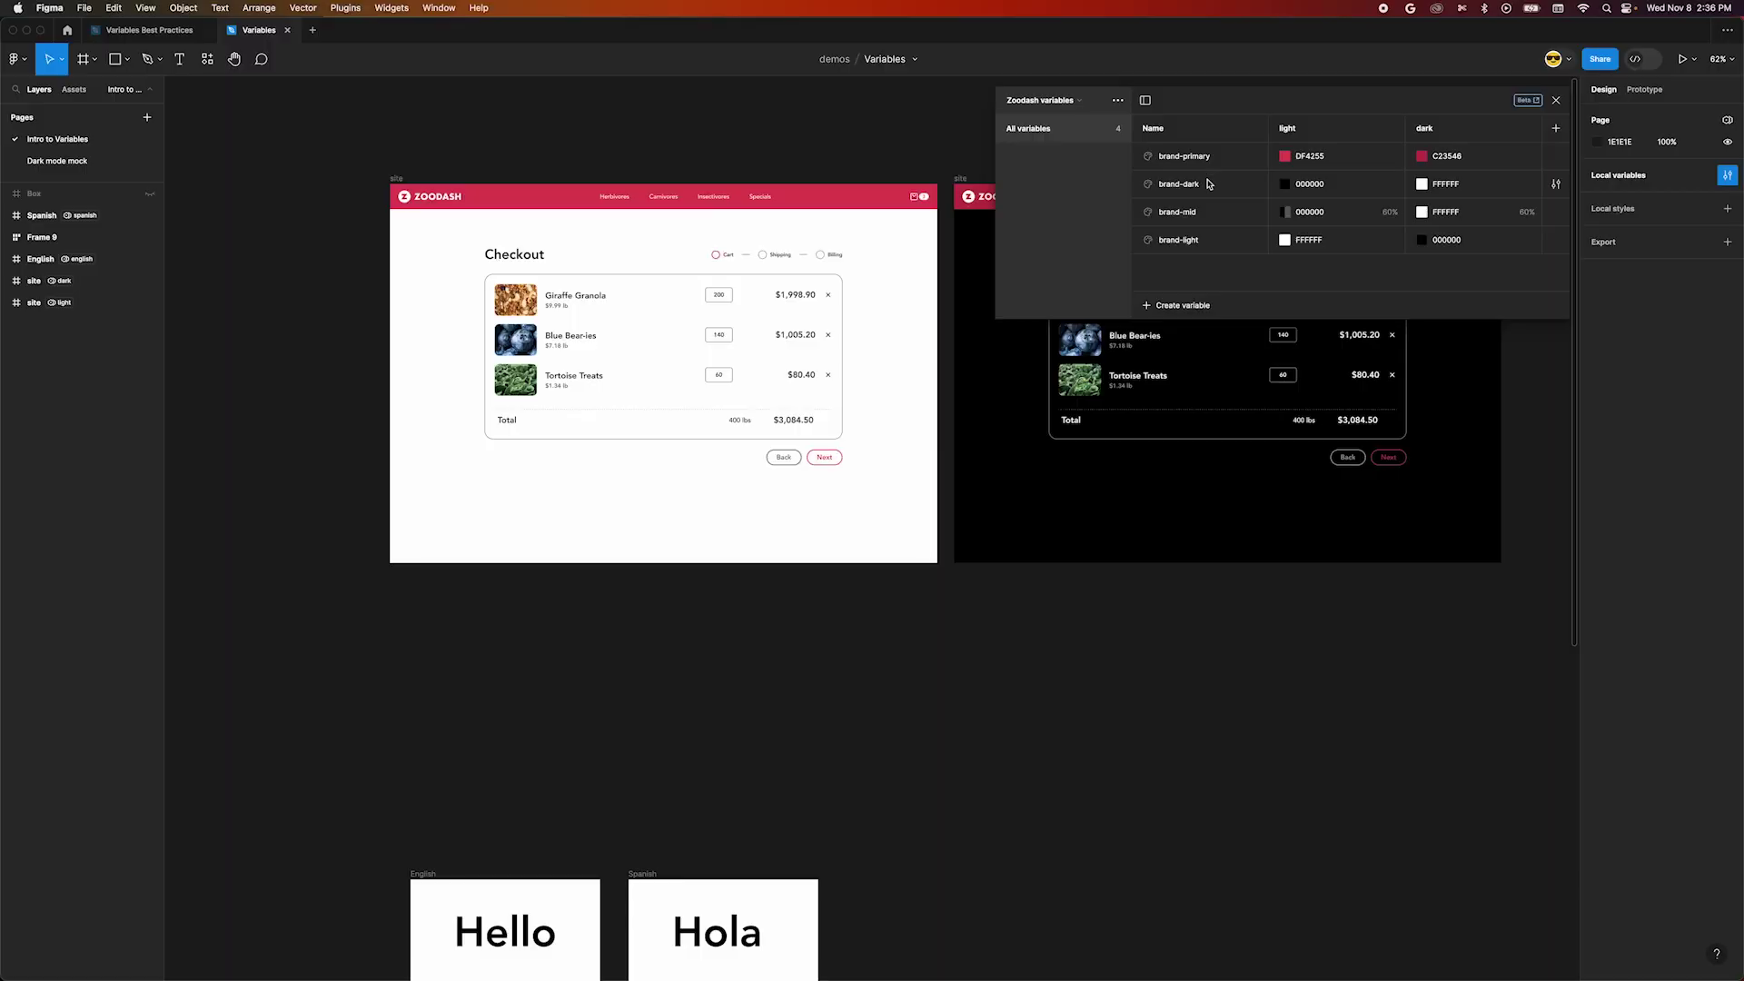
Select the brand-dark variable in the Zoodash table, then select the dark site frame
left_click(1202, 186)
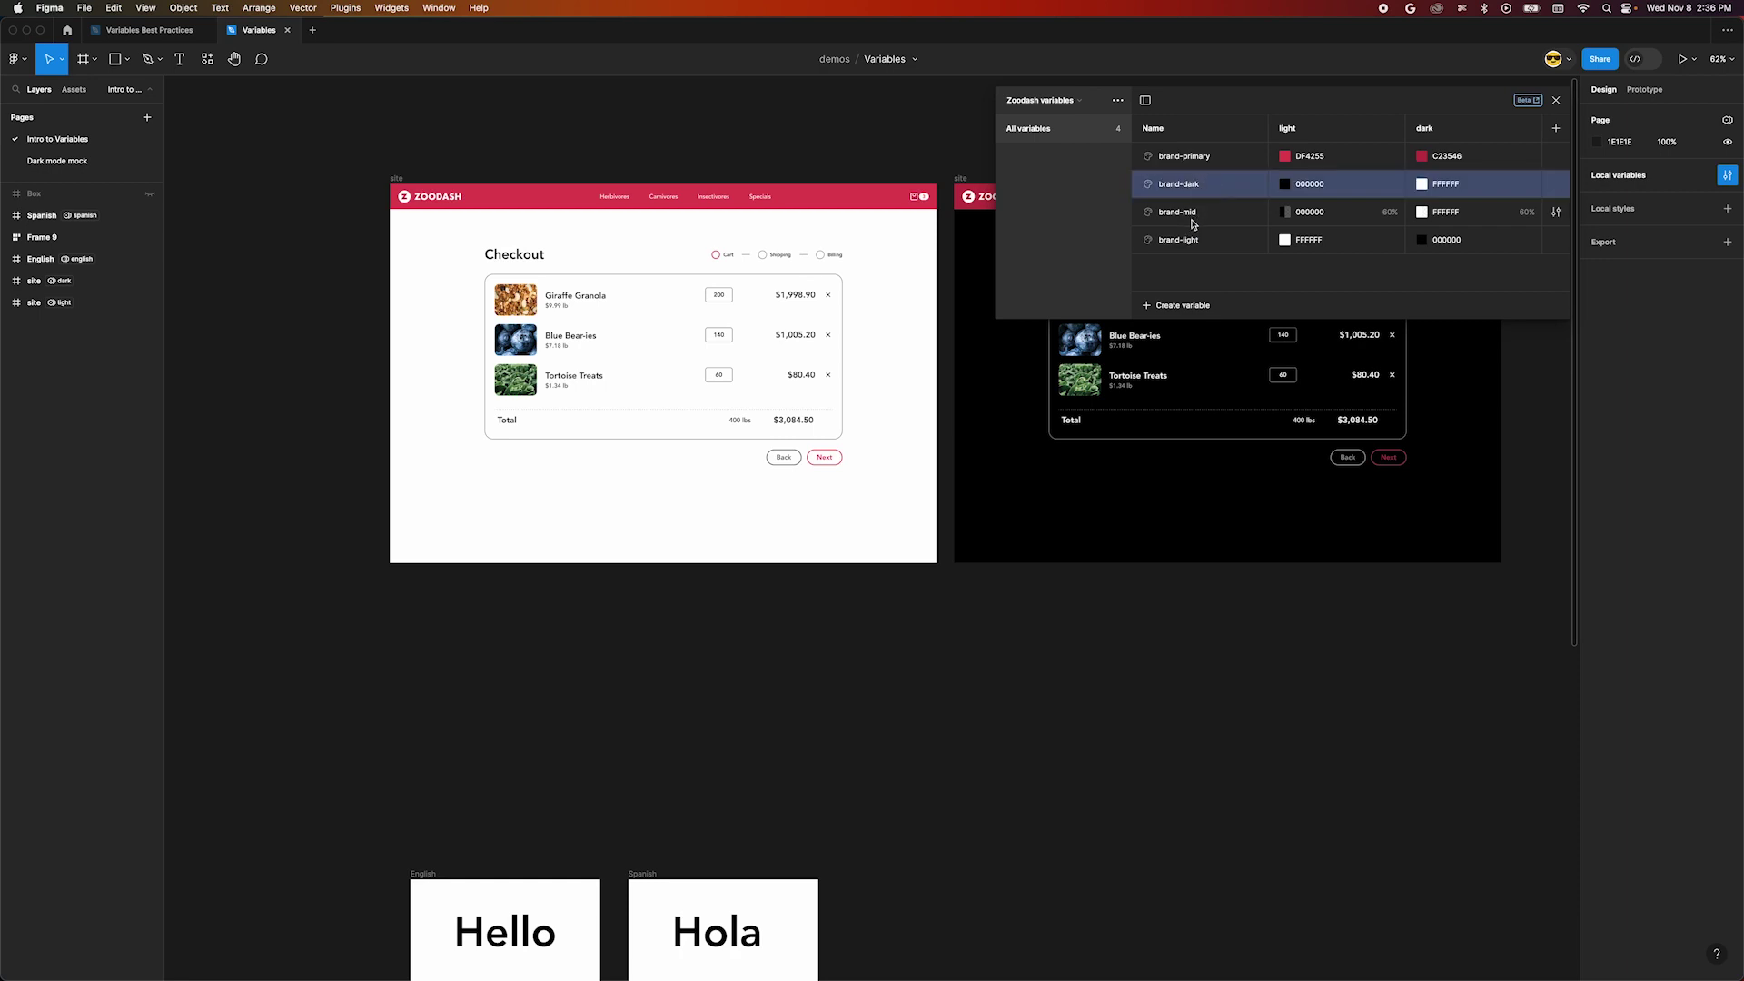
scroll(1008, 397, "right", 3)
scroll(1008, 397, "up", 2)
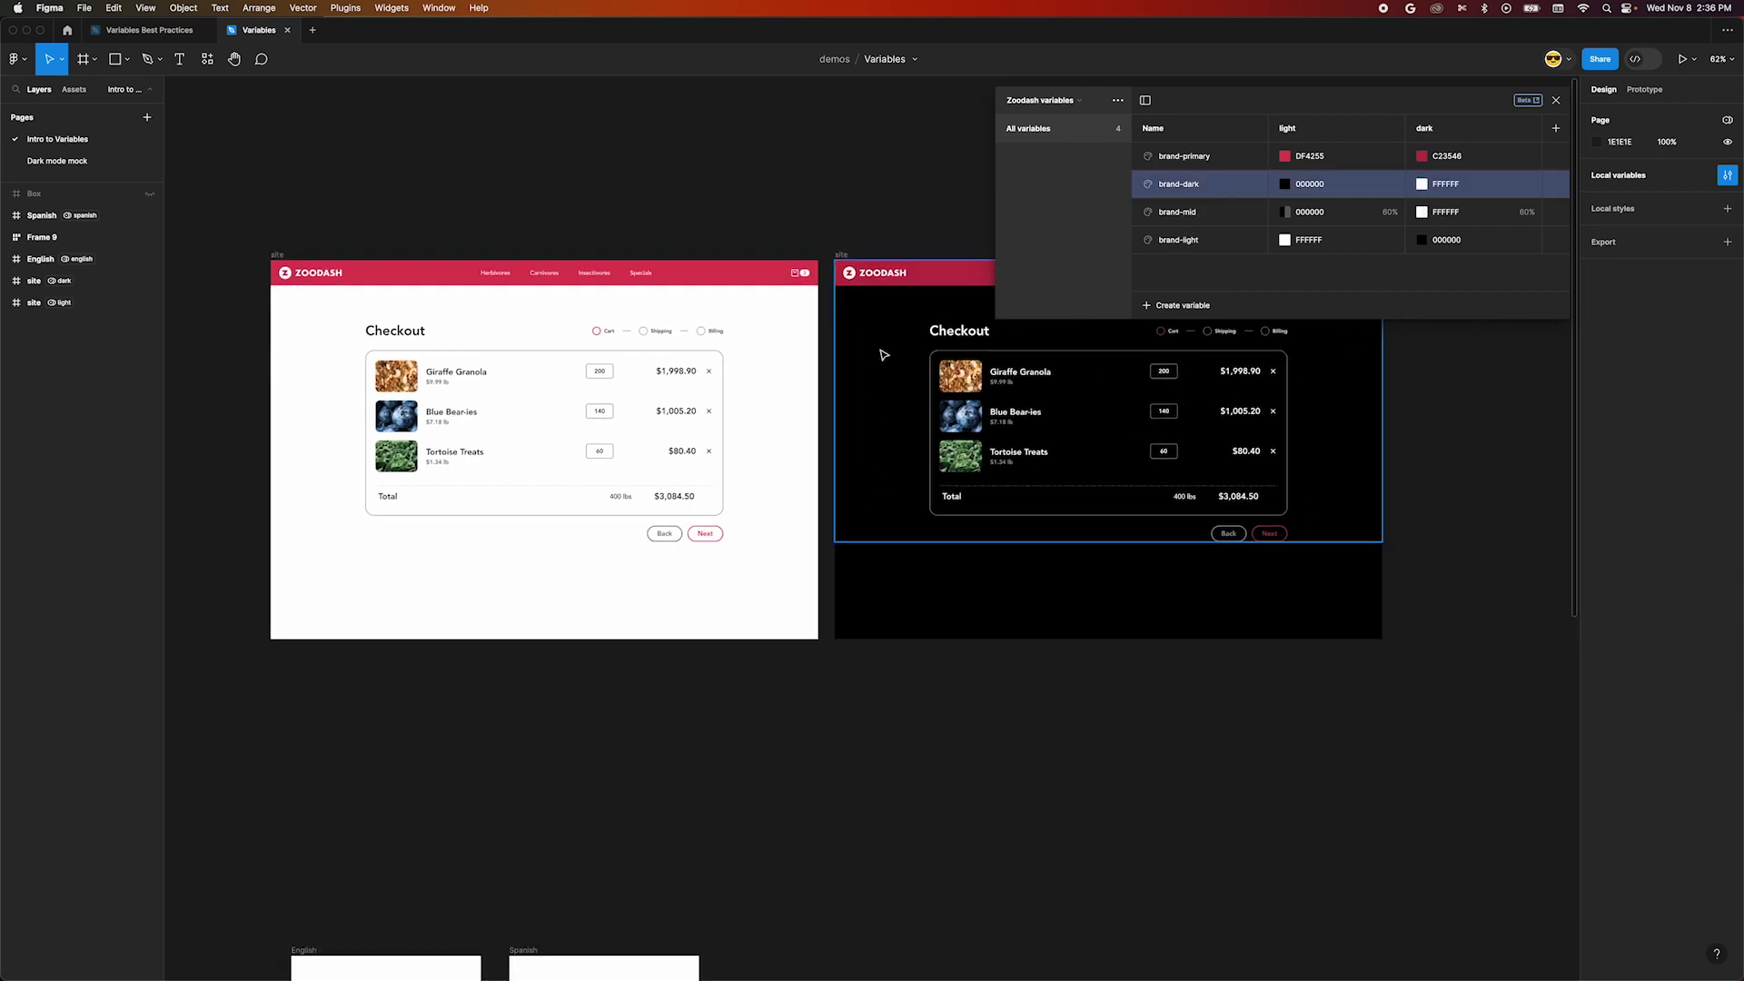
left_click(878, 368)
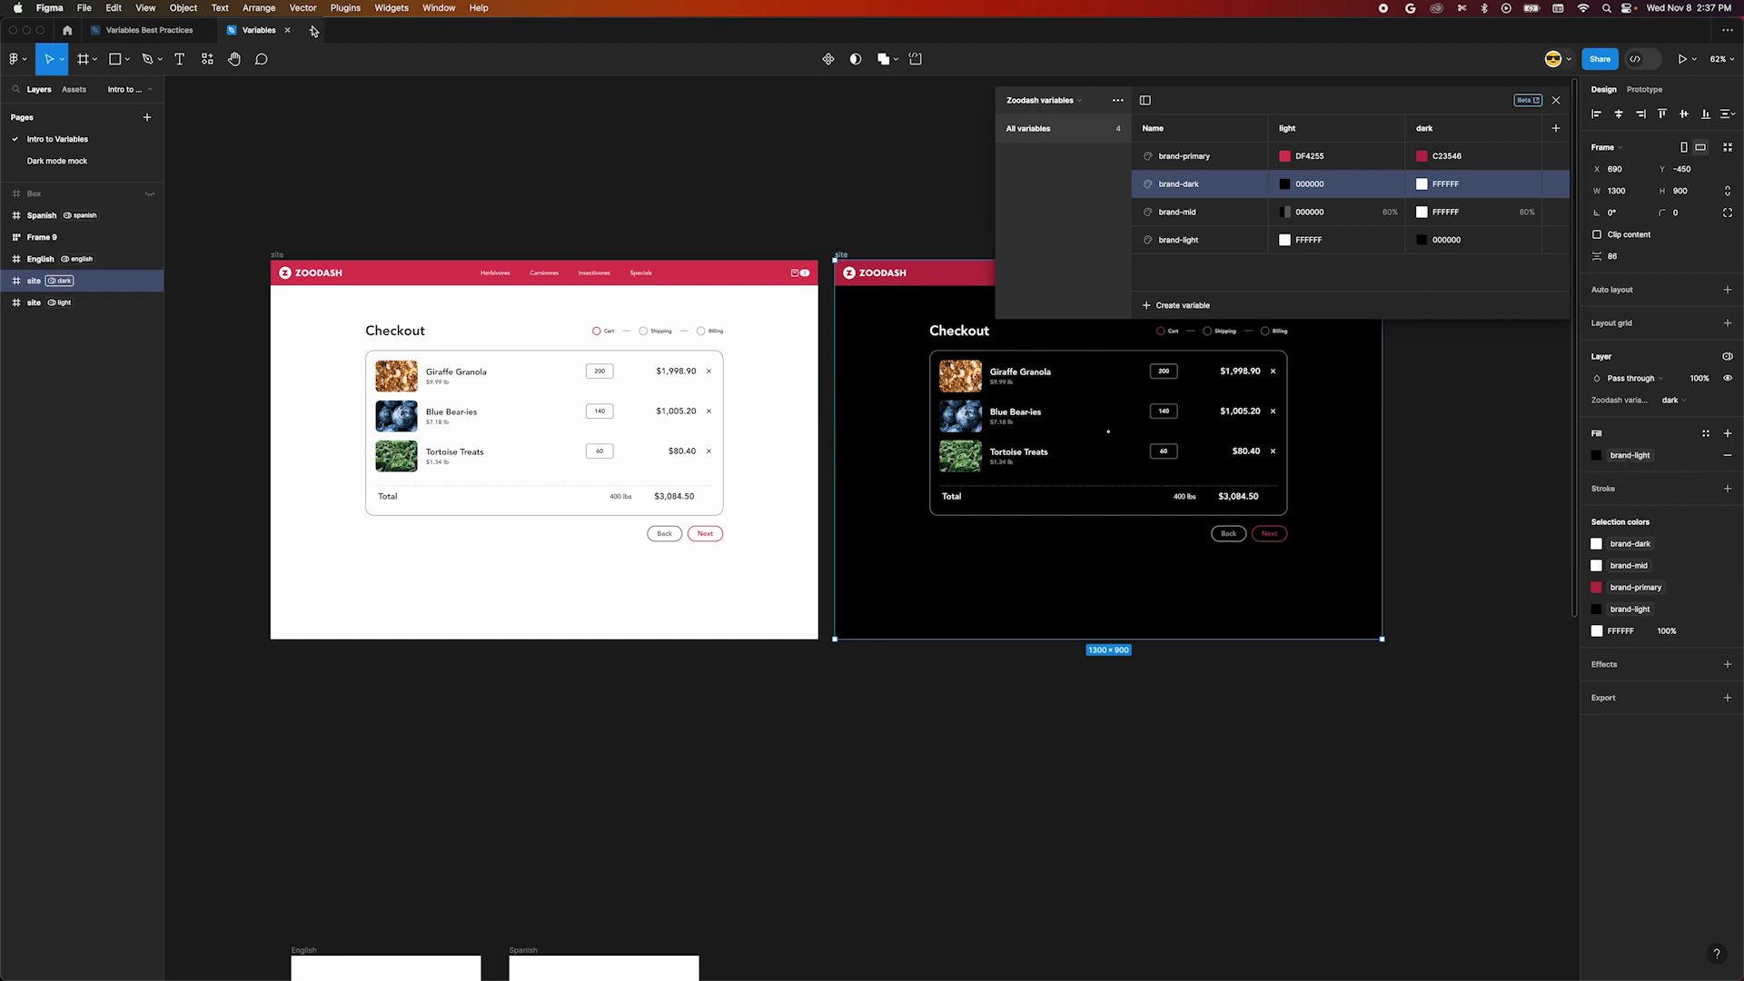
Return to the Variables Best Practices file and show the Good names collection's nine variables
left_click(285, 32)
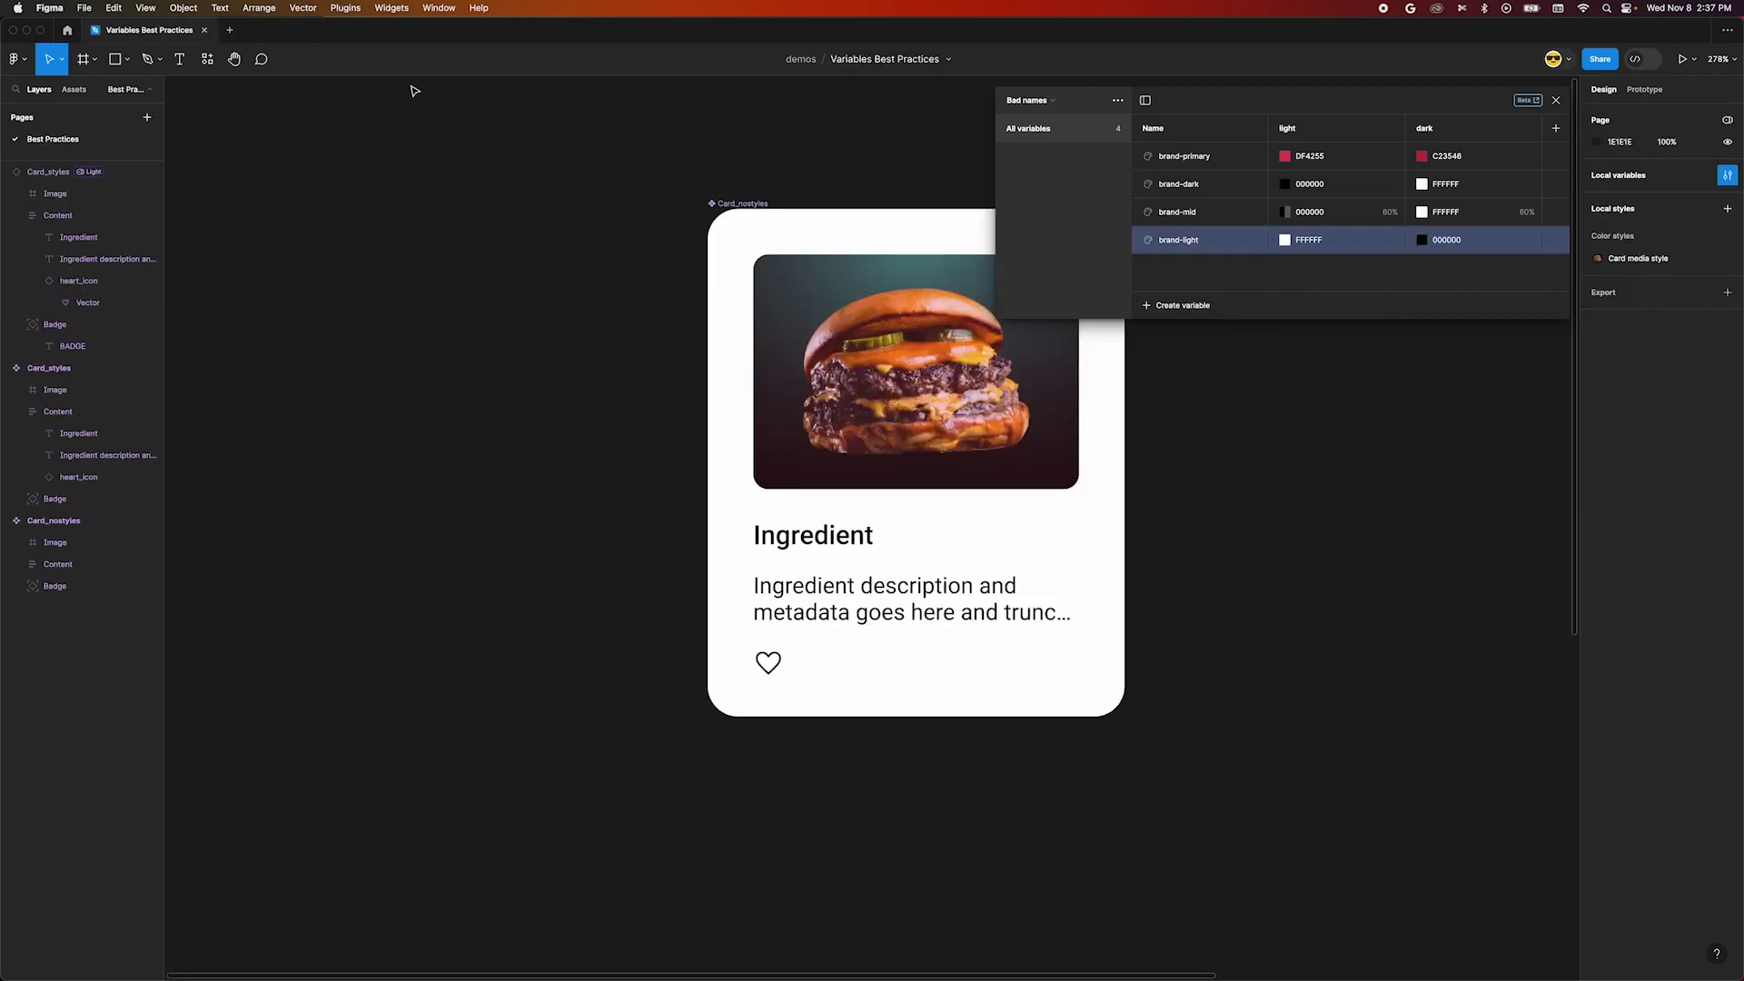
left_click(1054, 99)
left_click(1047, 115)
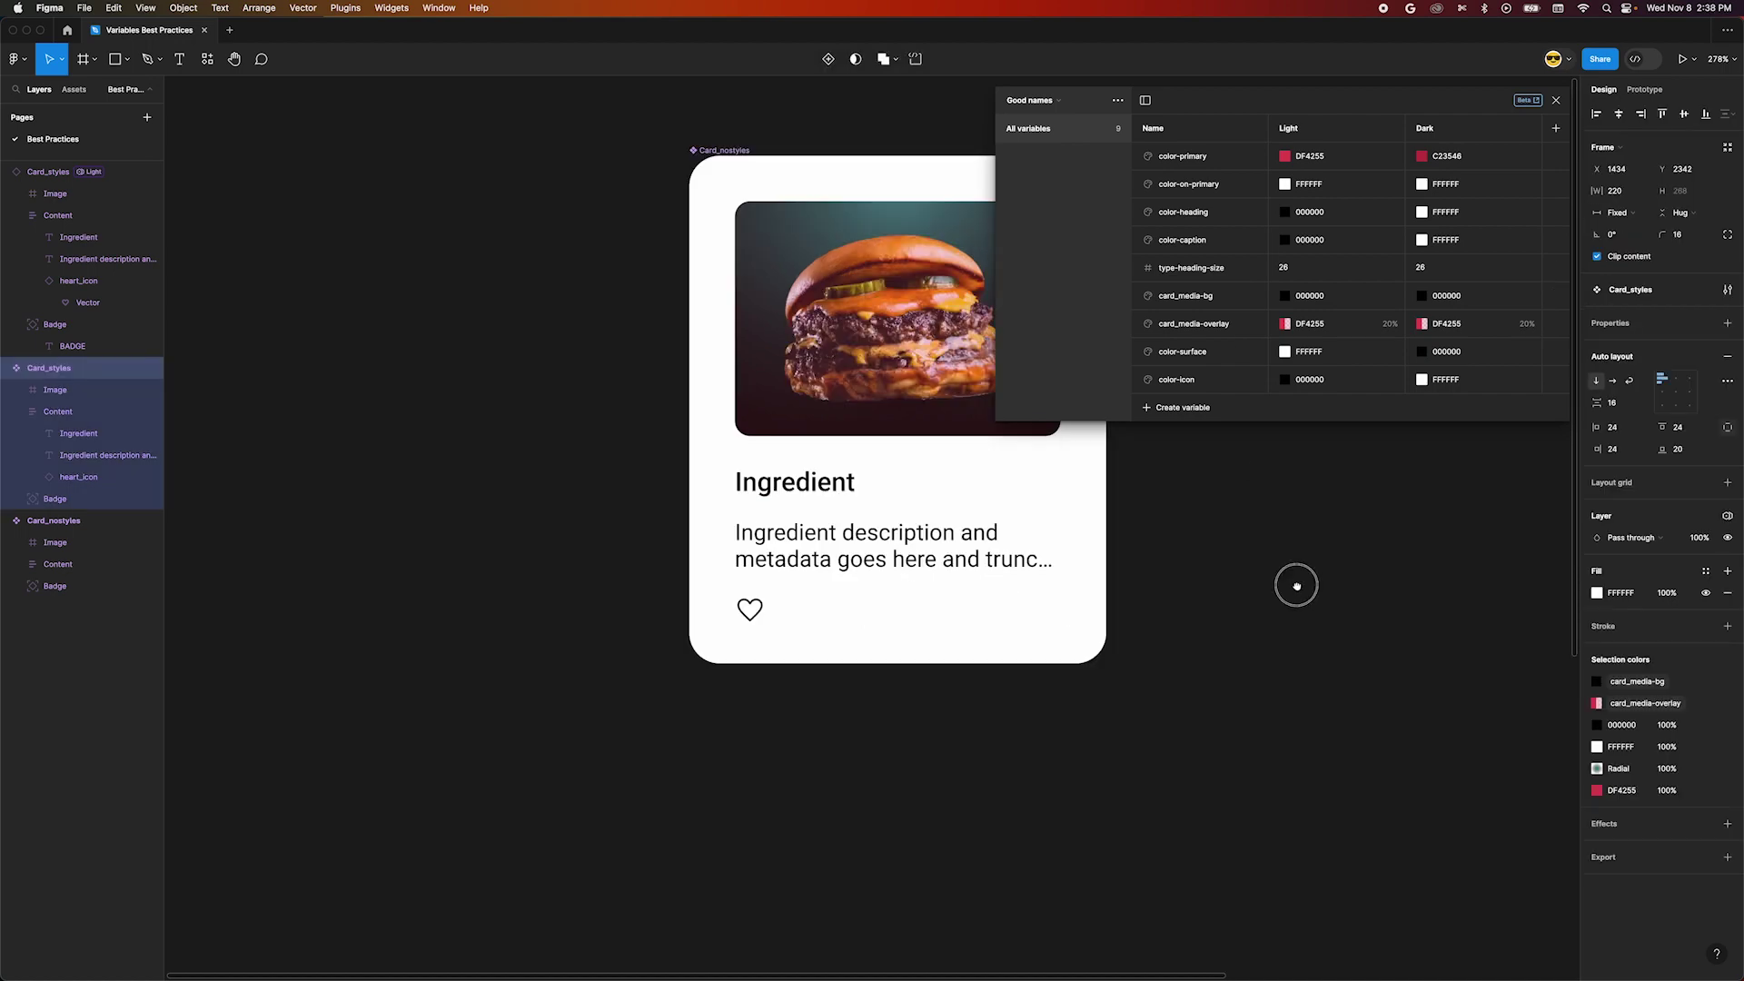
scroll(779, 401, "up", 5)
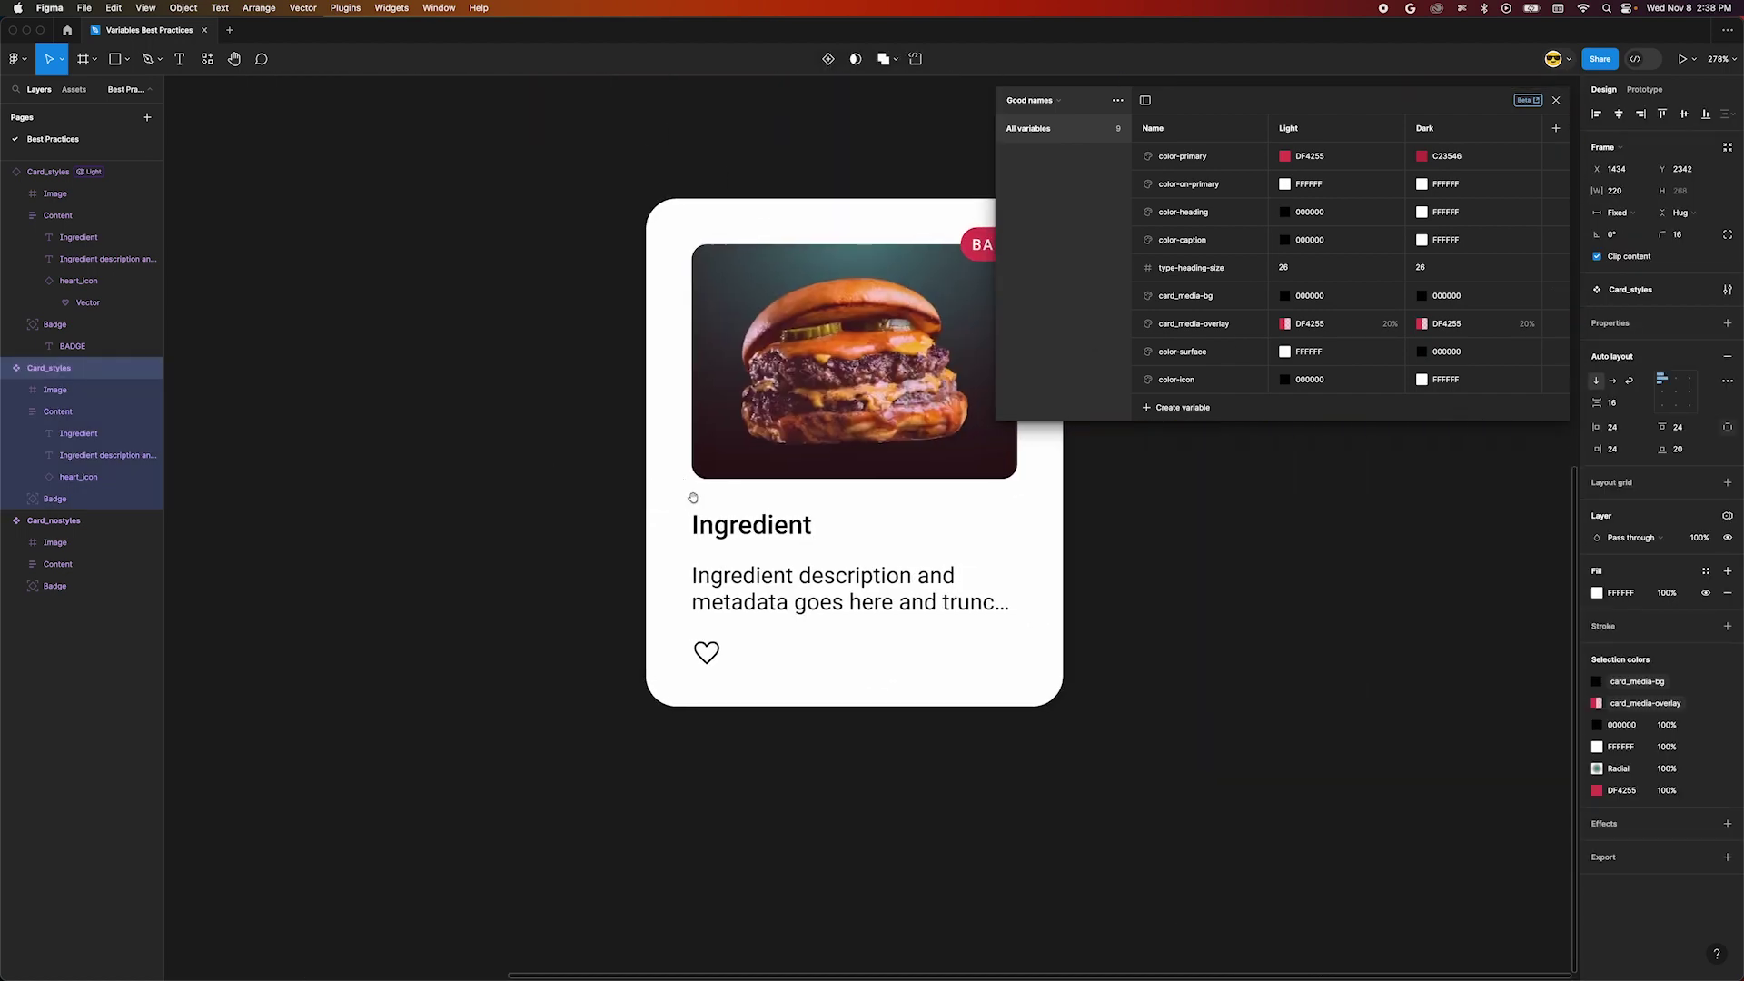
left_click(693, 498)
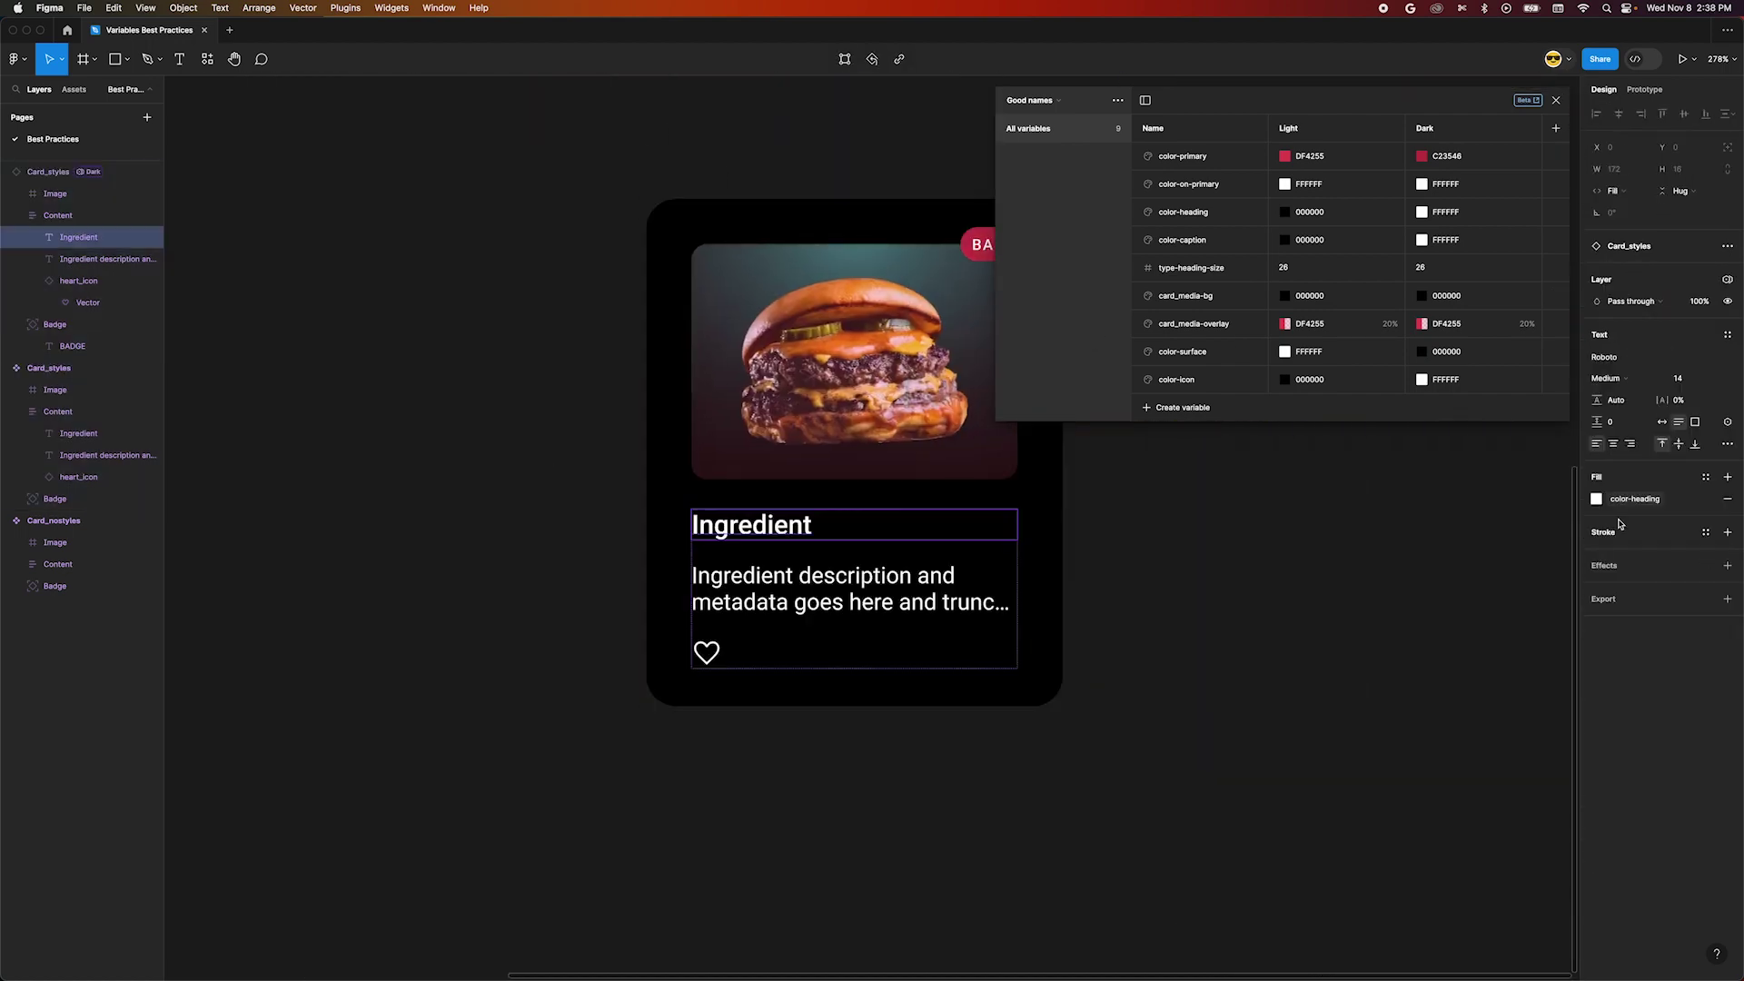
double_click(862, 532)
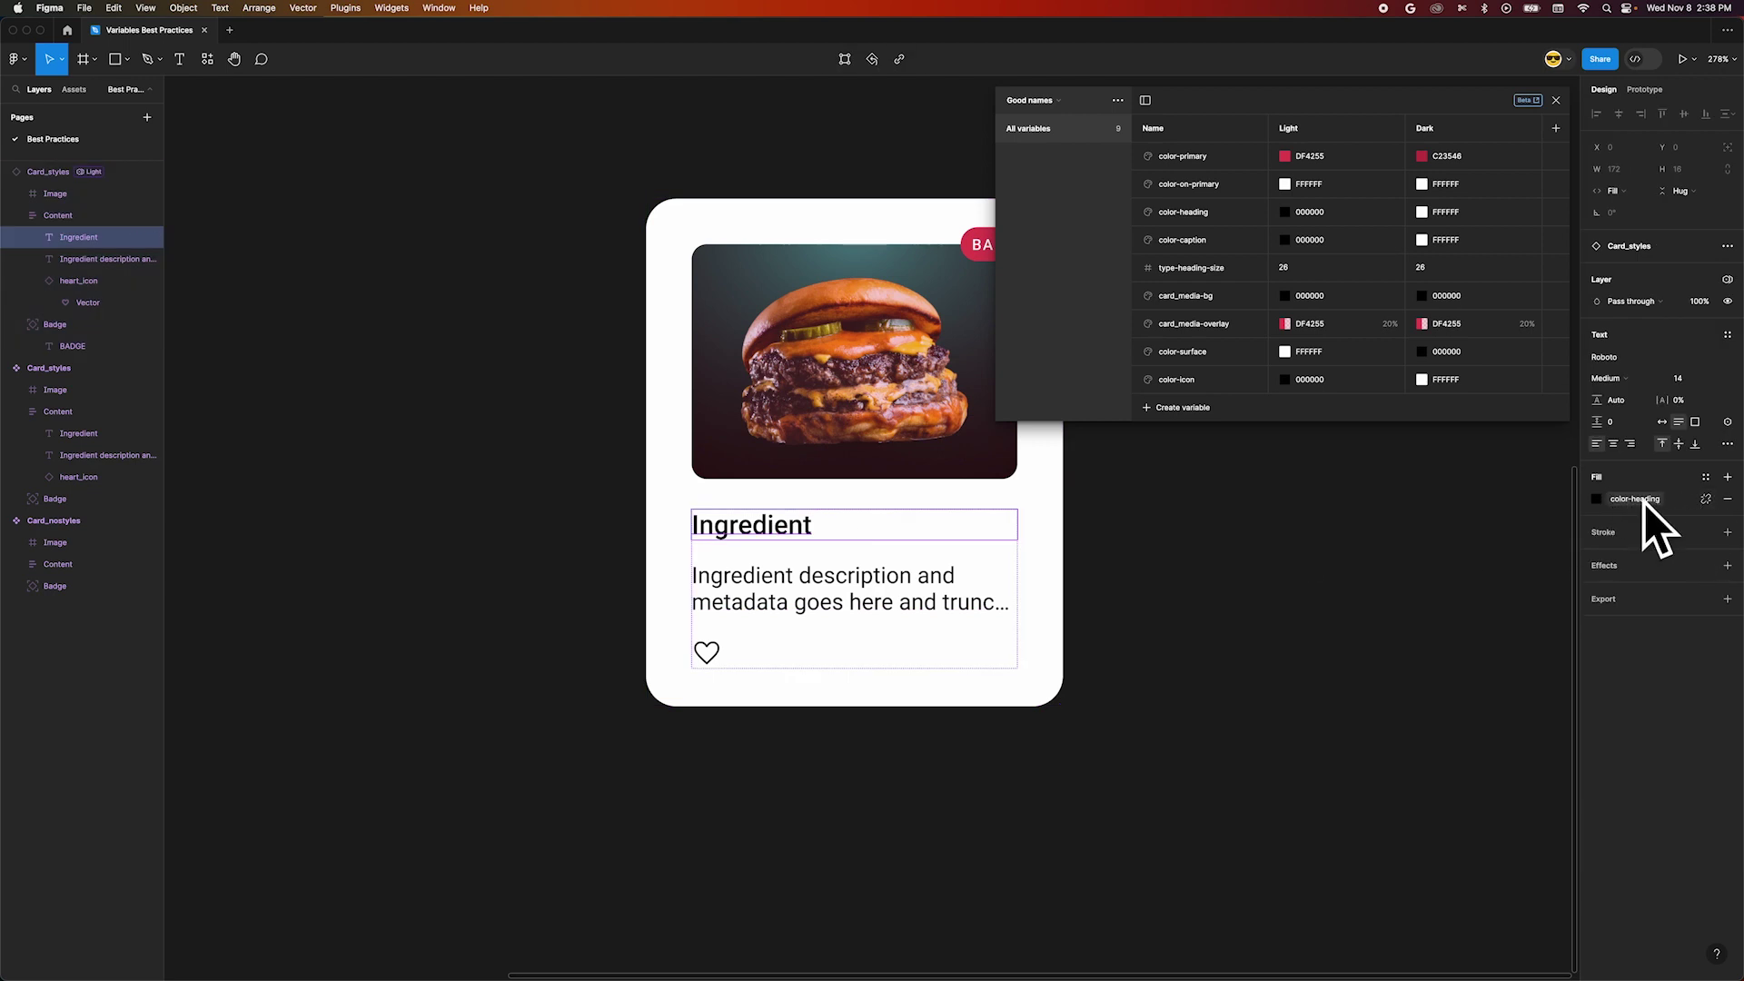
left_click(1329, 532)
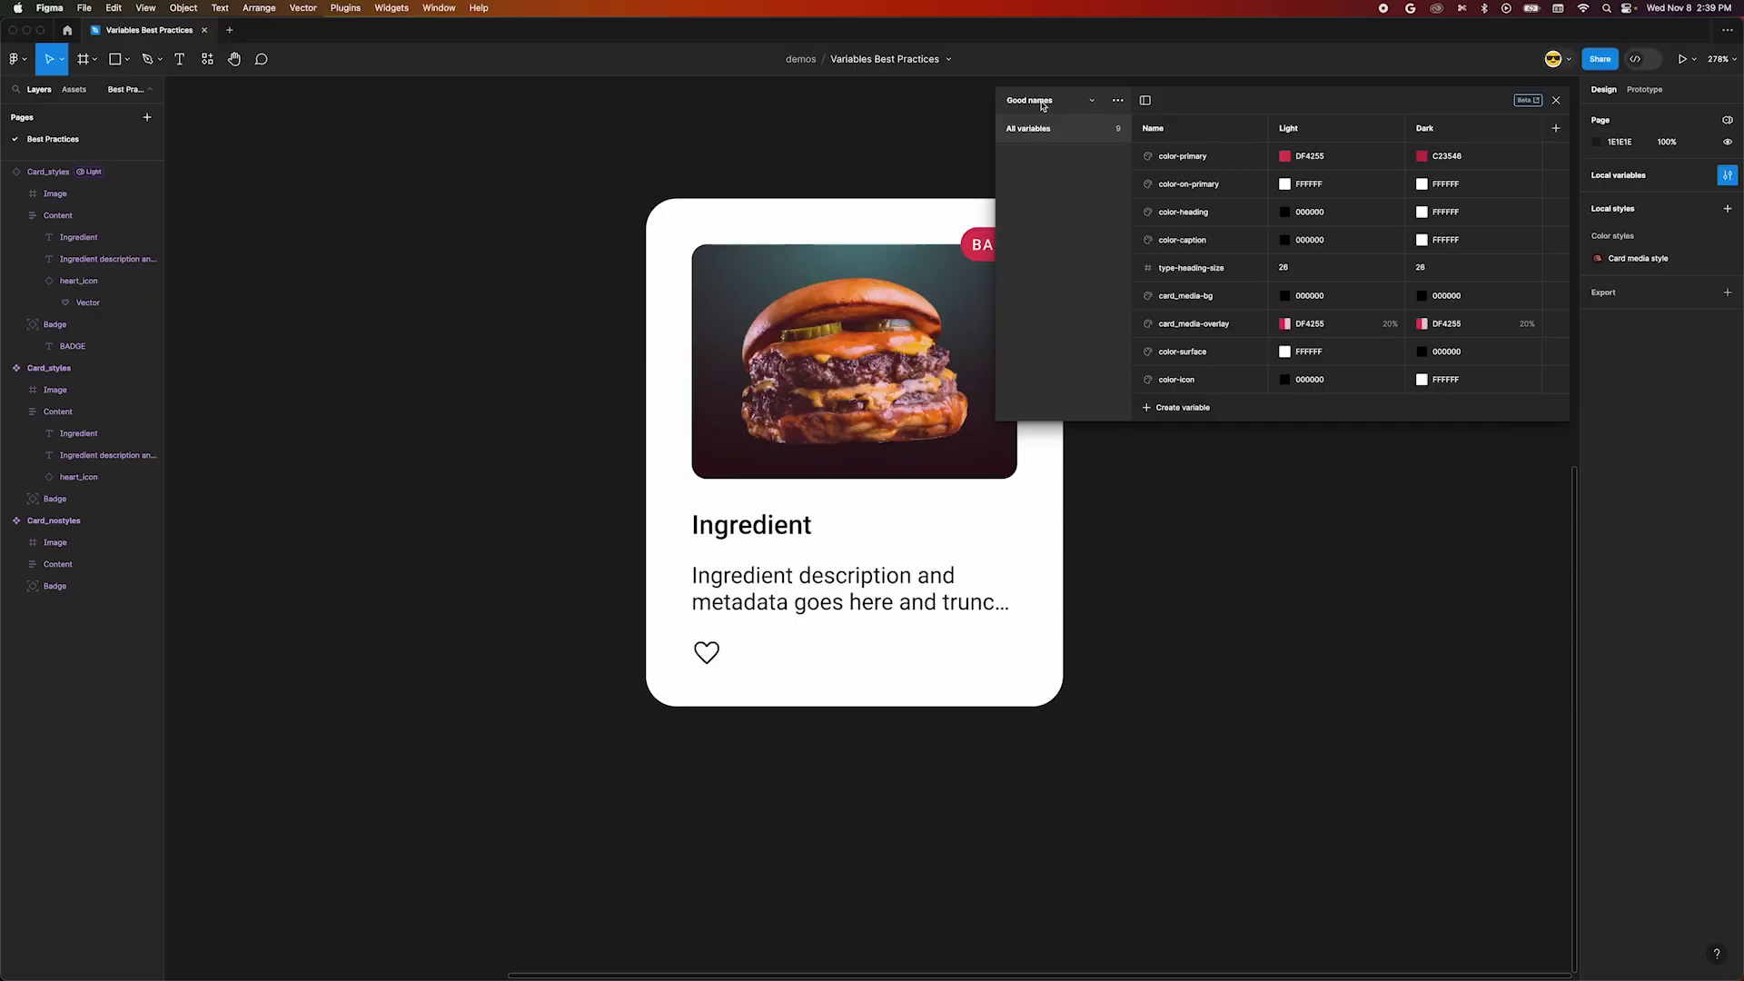
Create a new variable collection named Color Primitives
left_click(1116, 102)
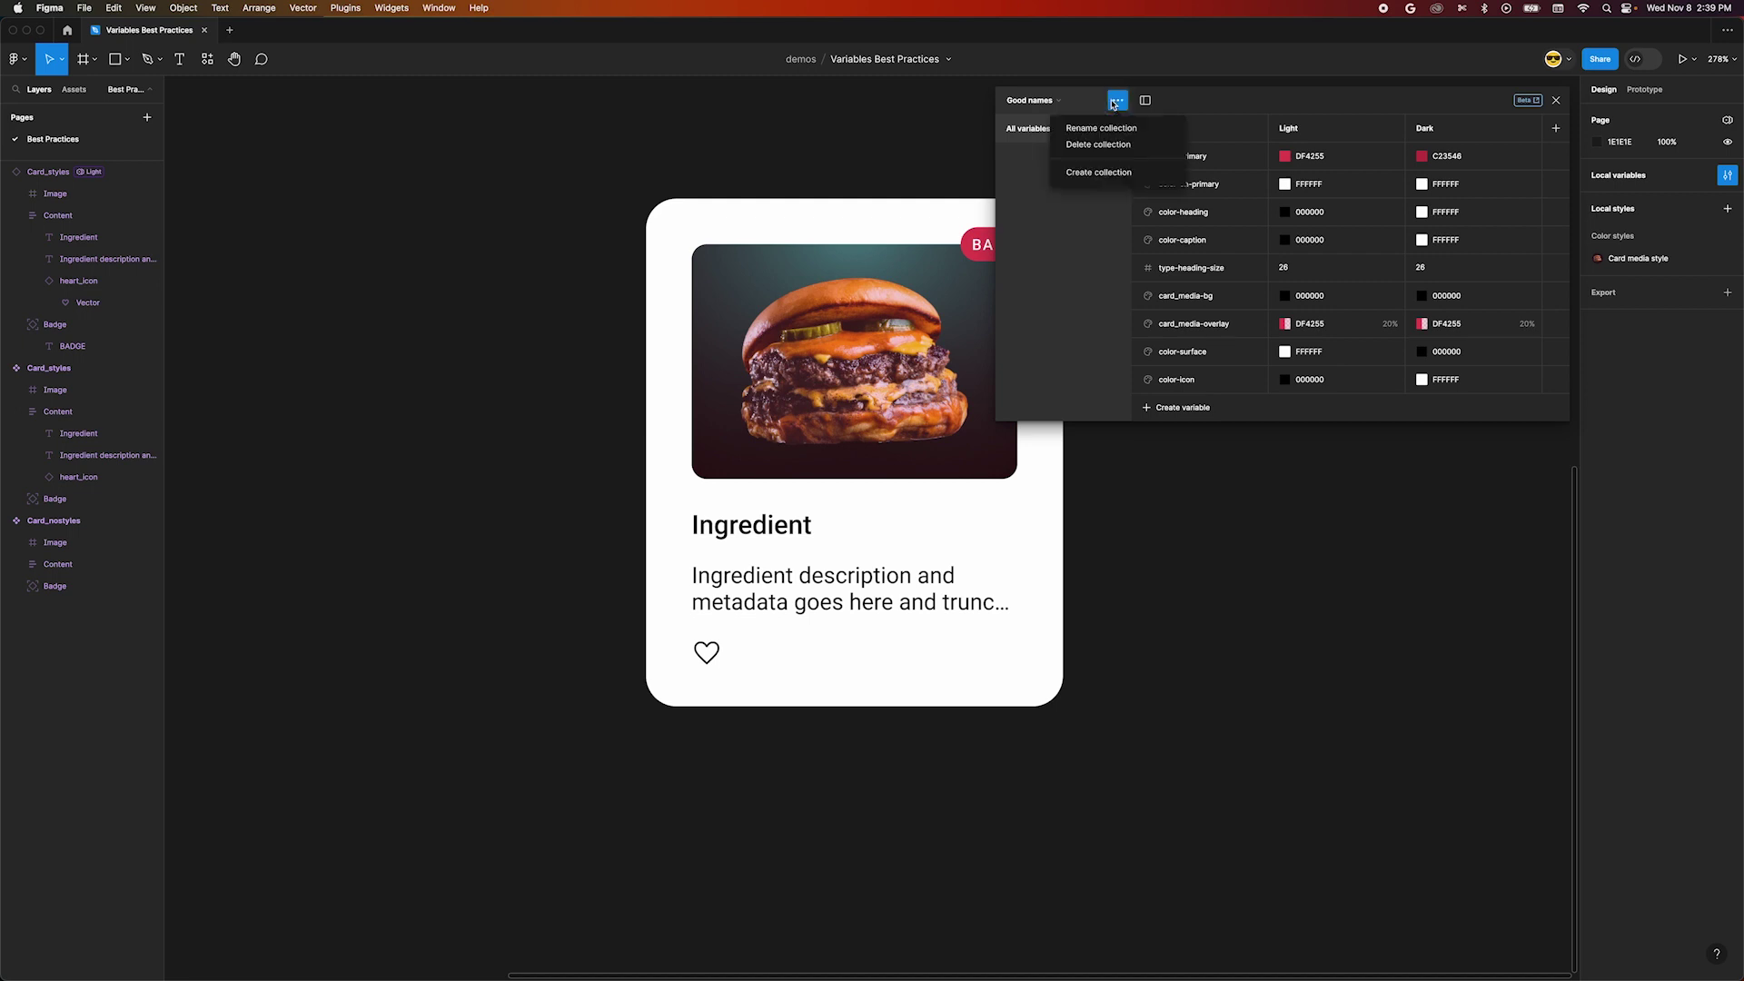
left_click(1094, 172)
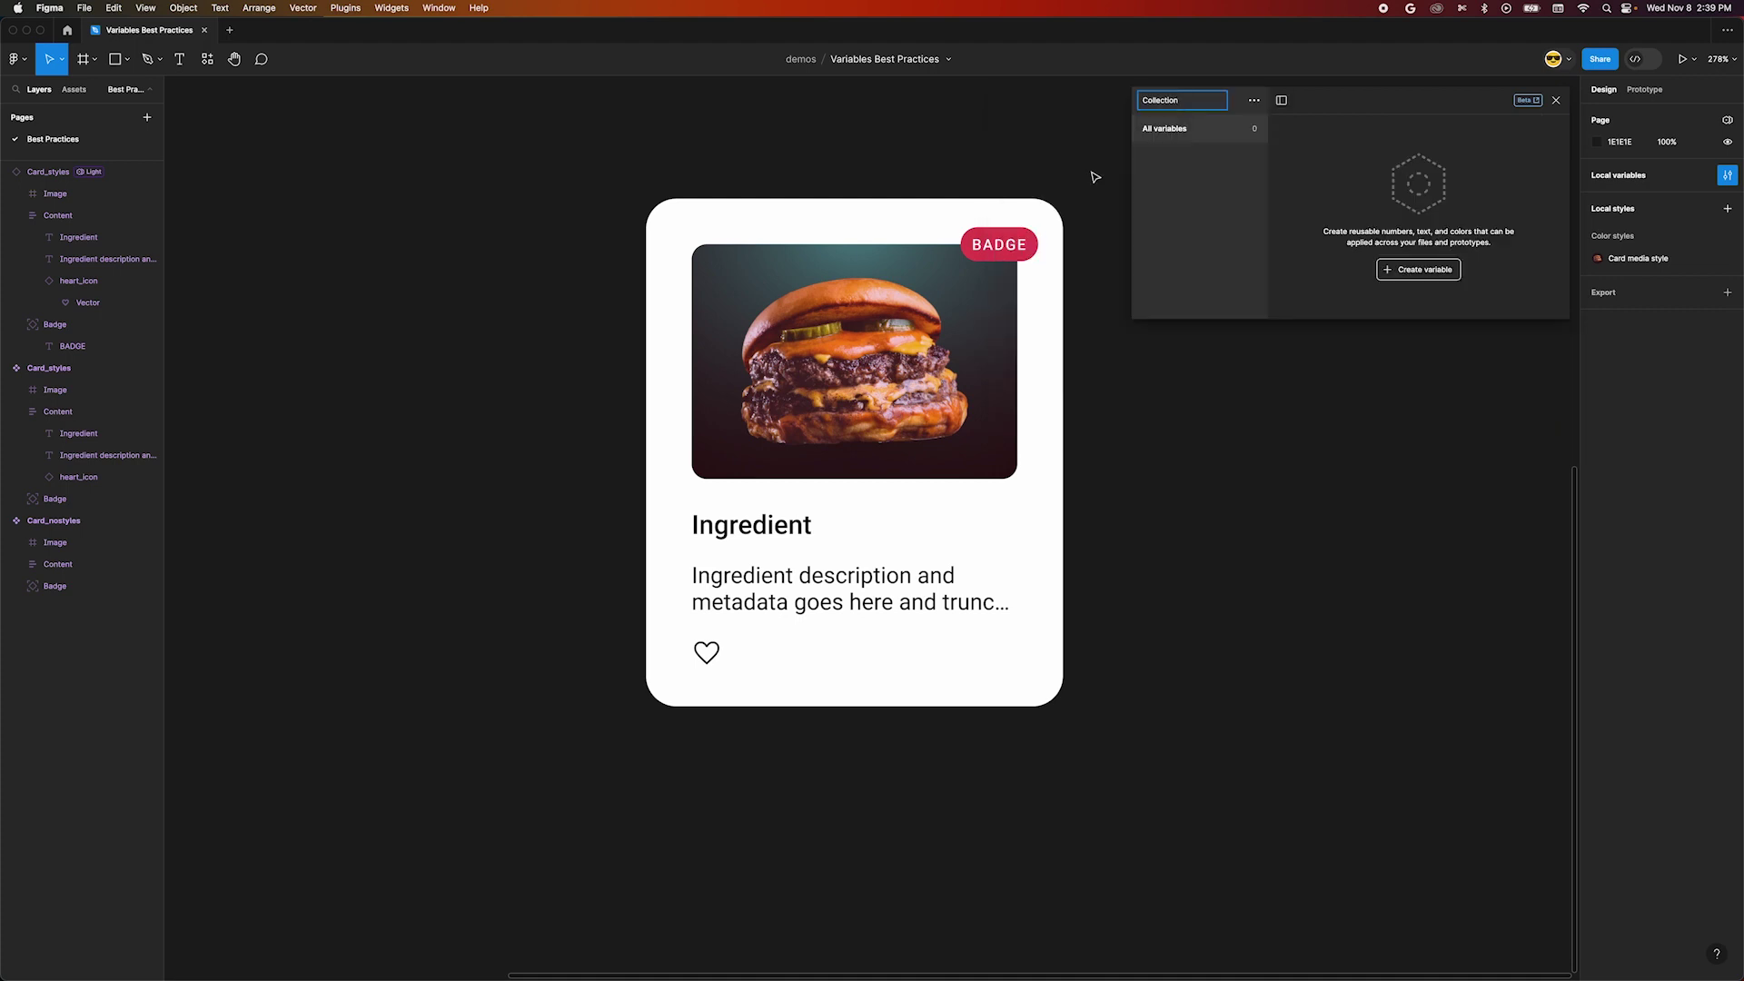
double_click(1164, 106)
type("Co")
key("Return")
Add the first red colour variable, red500, to Color Primitives
left_click(1414, 277)
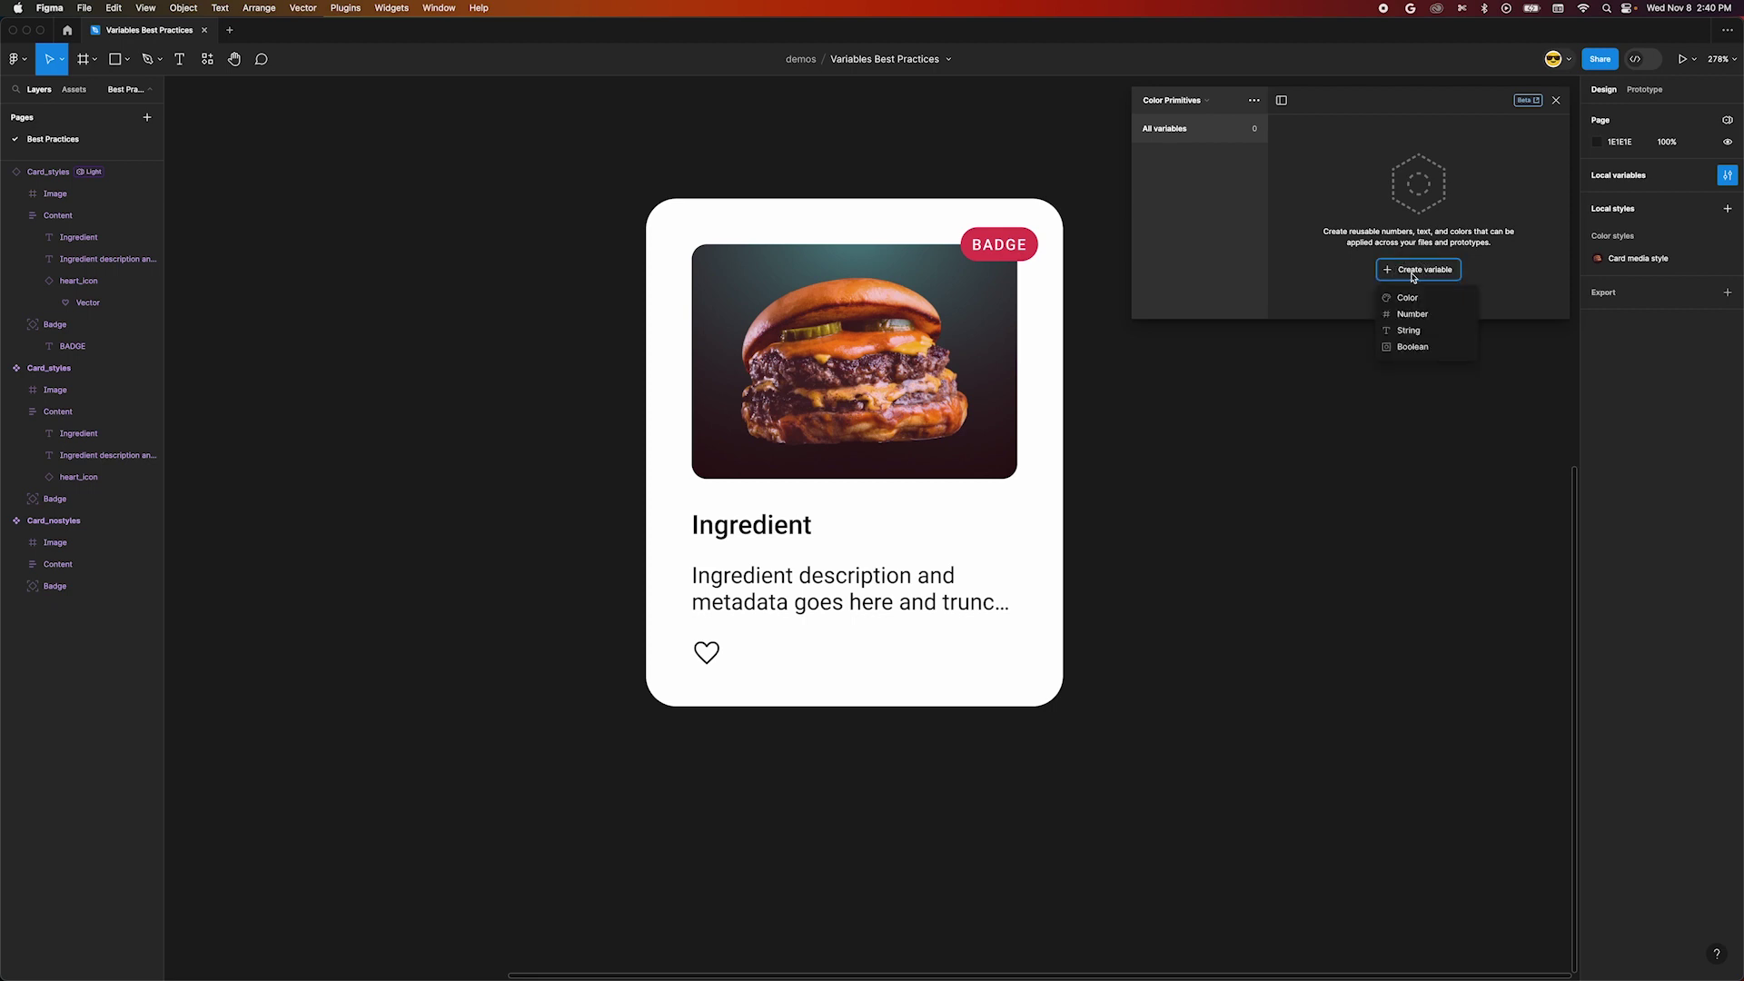
left_click(1407, 297)
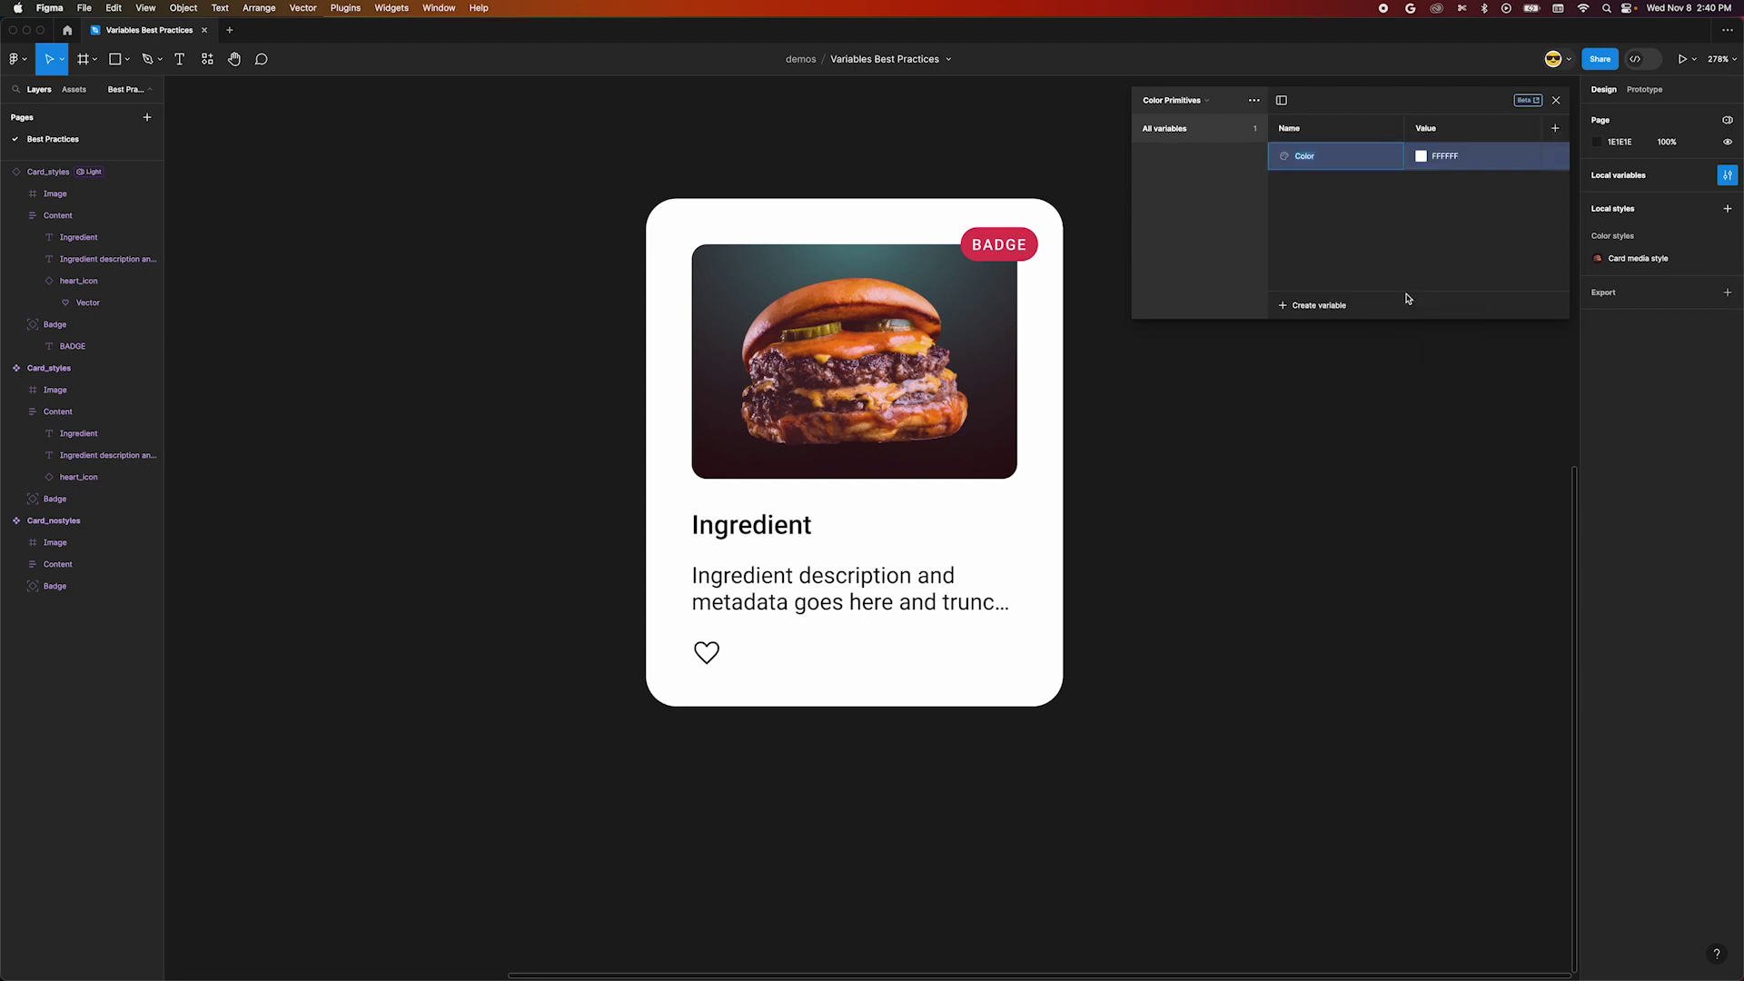
type("Re")
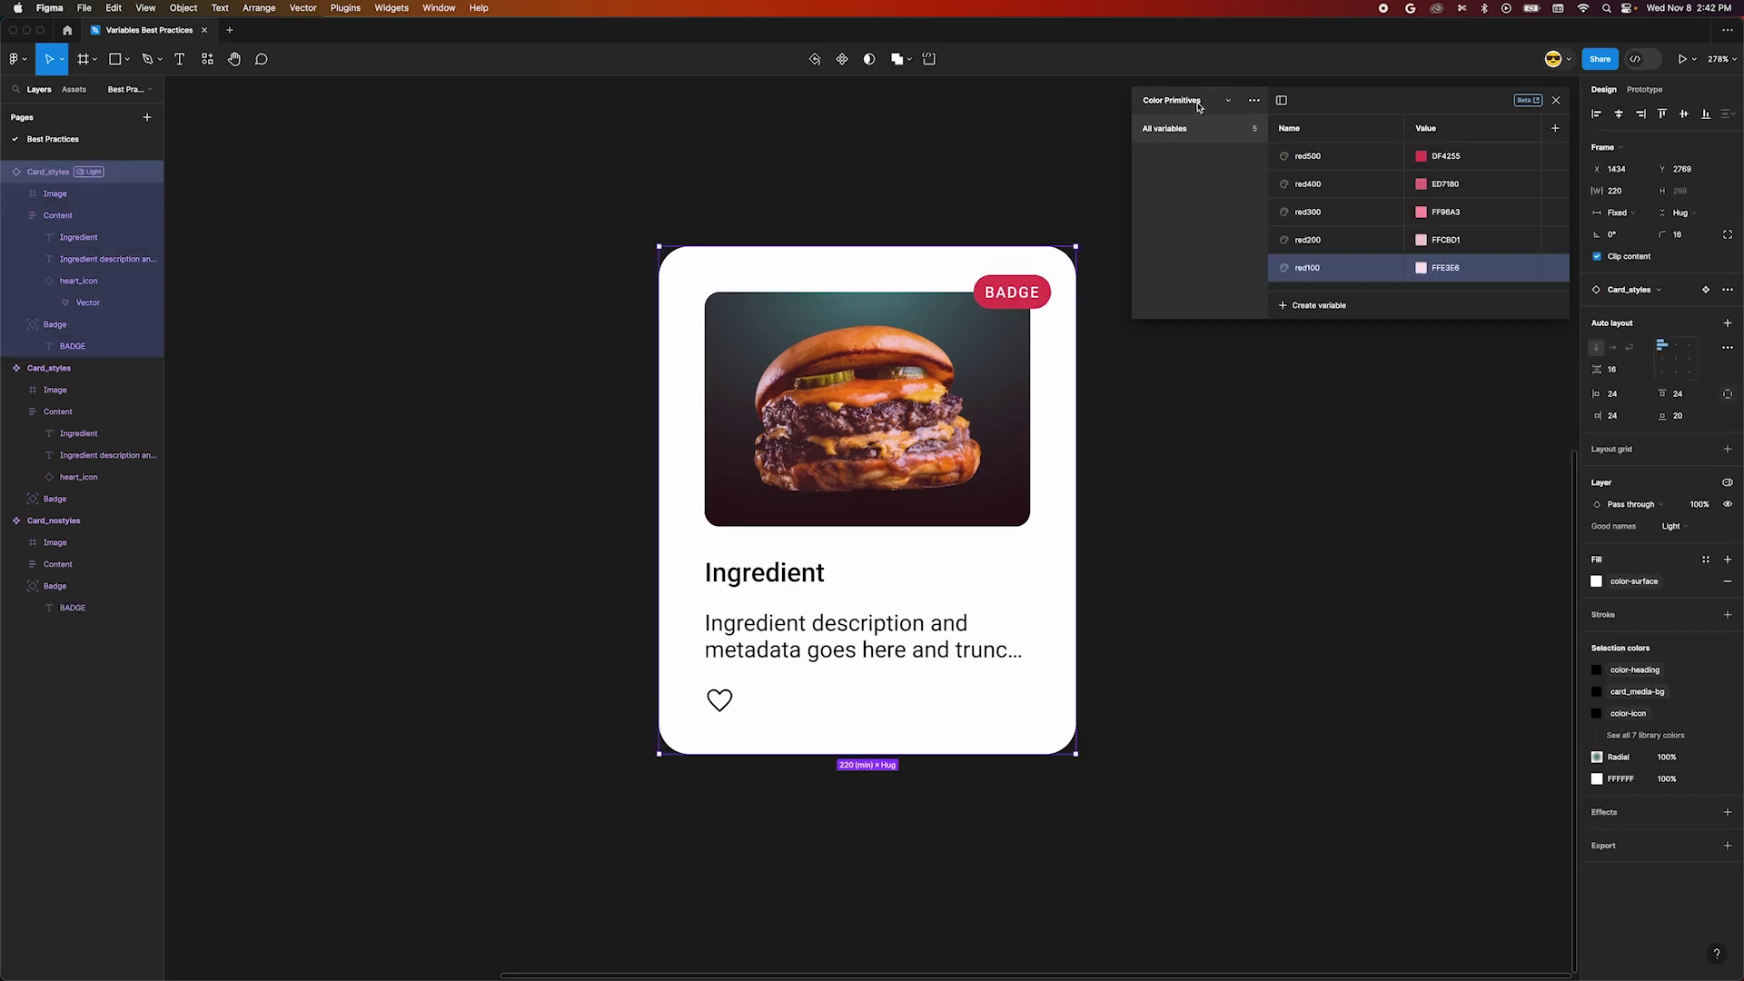
left_click(1199, 103)
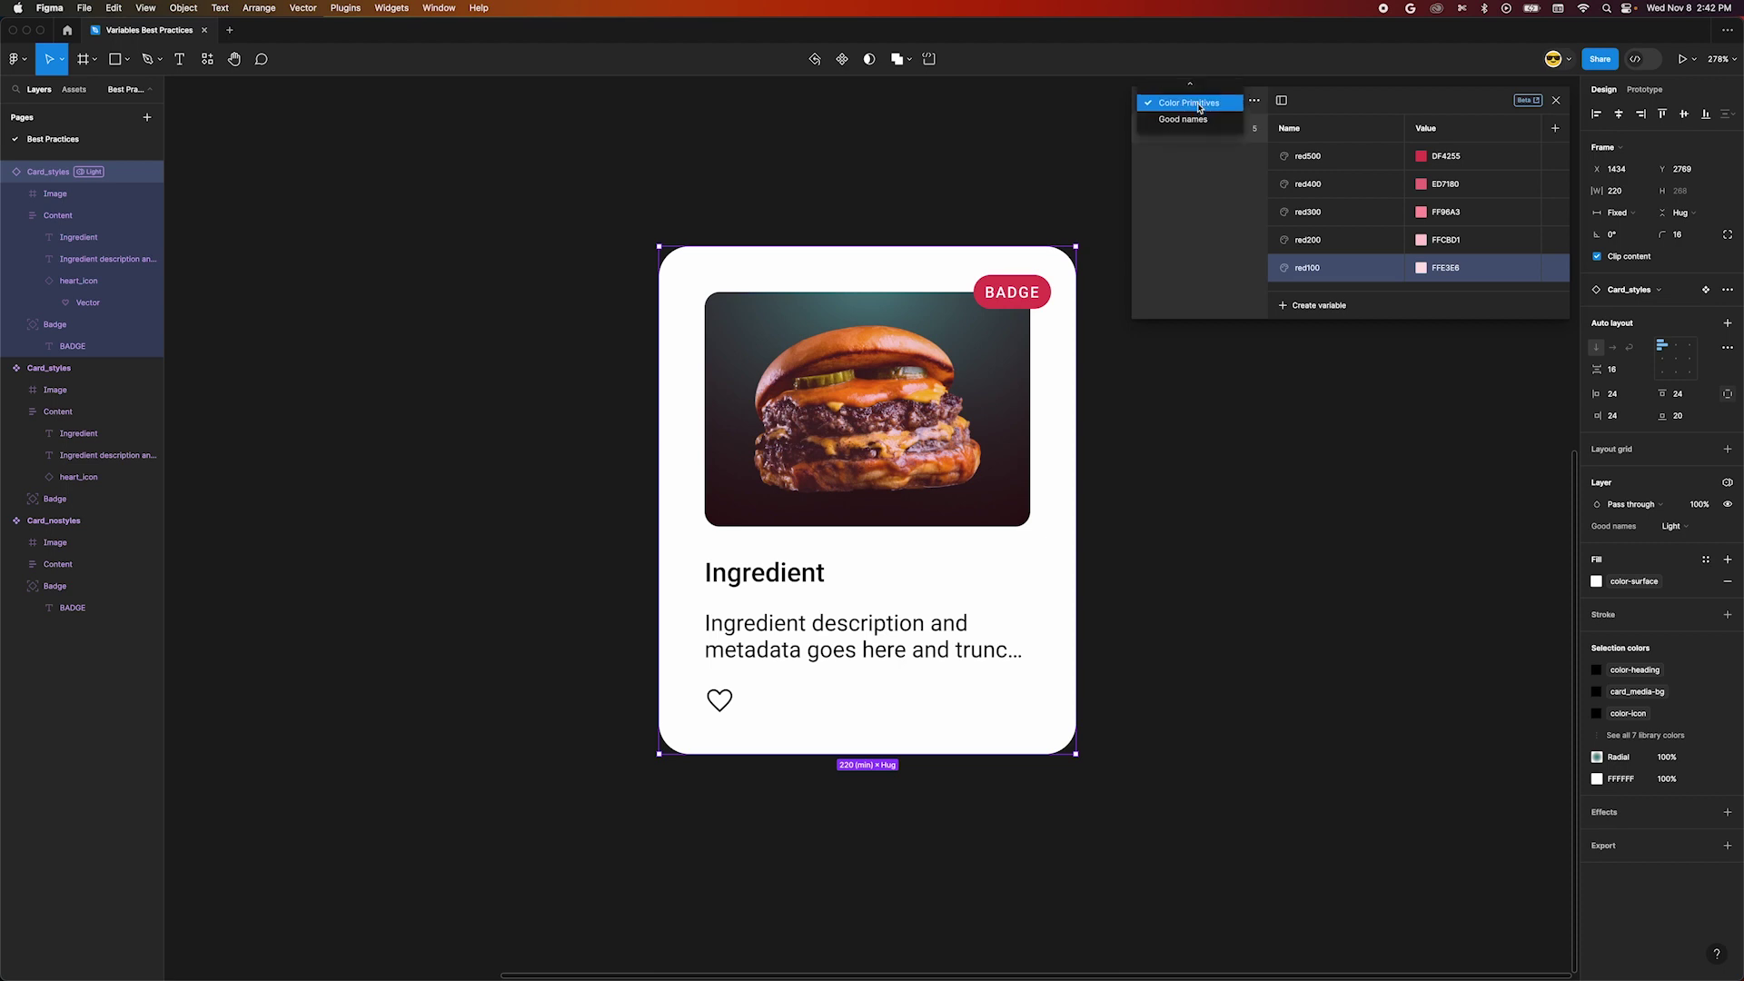
Rename the Good names collection to 'Semantic colors'
left_click(1189, 127)
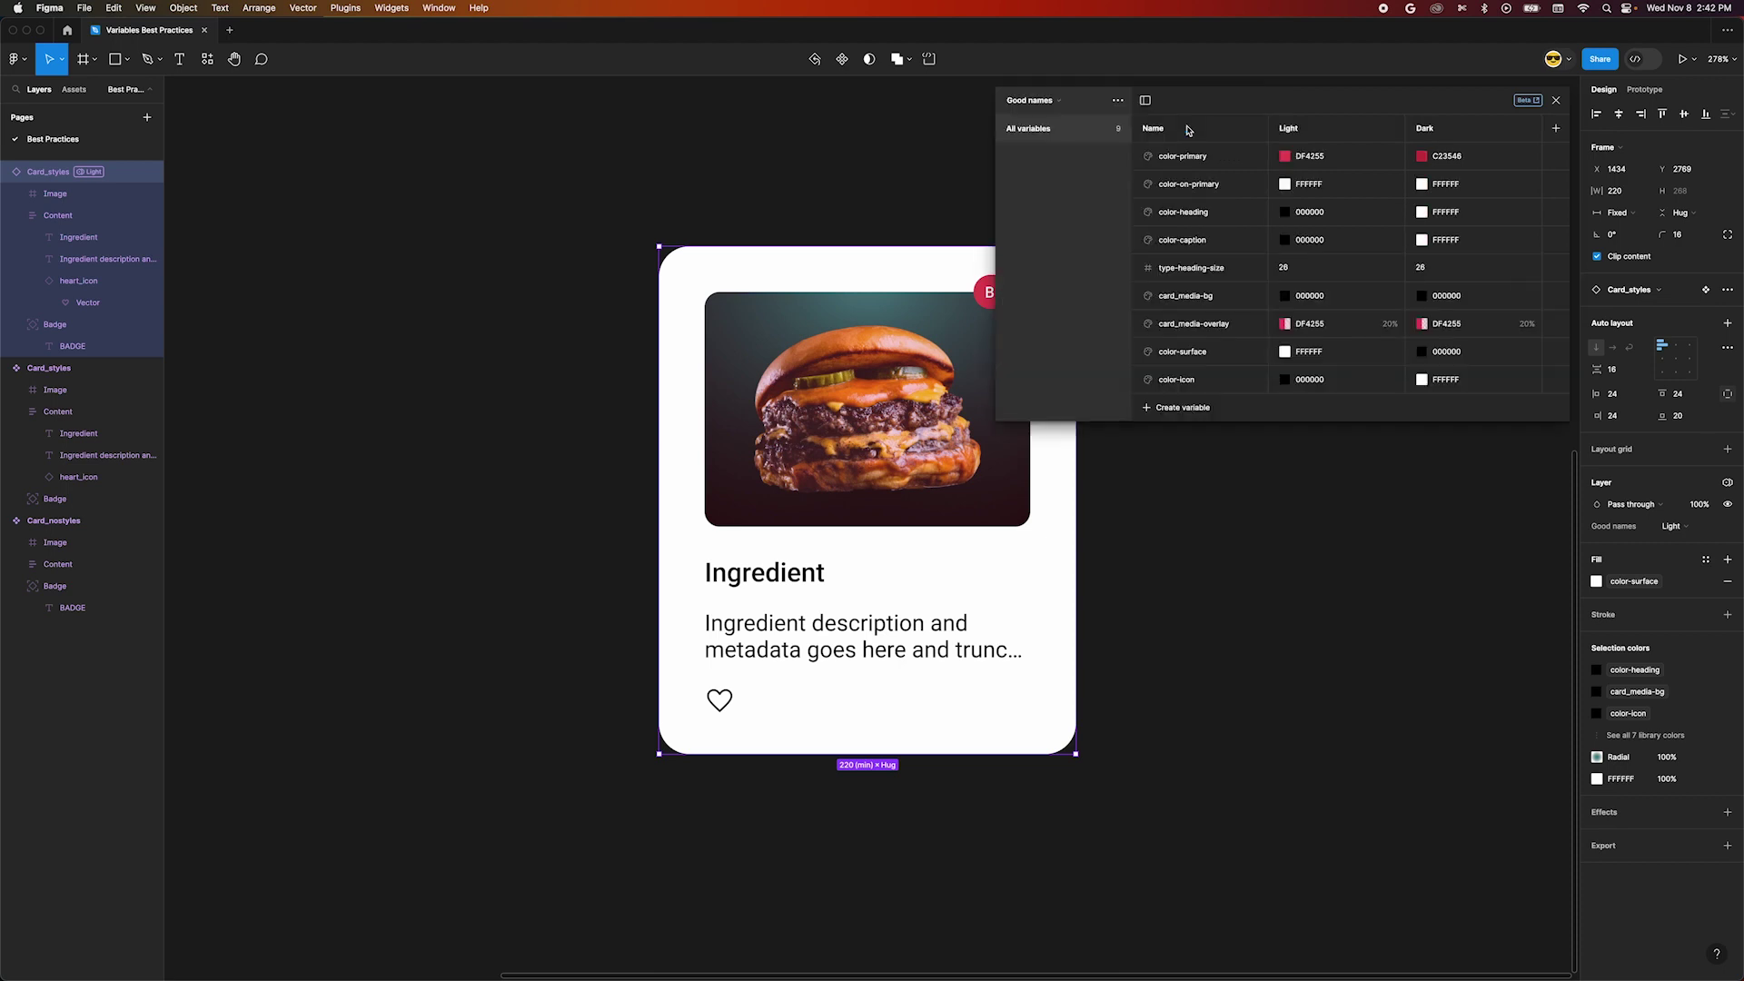
left_click(1118, 100)
left_click(1103, 132)
type("Semantic colors")
key("Return")
Make color-primary's Light value reference the red500 variable
left_click(1285, 157)
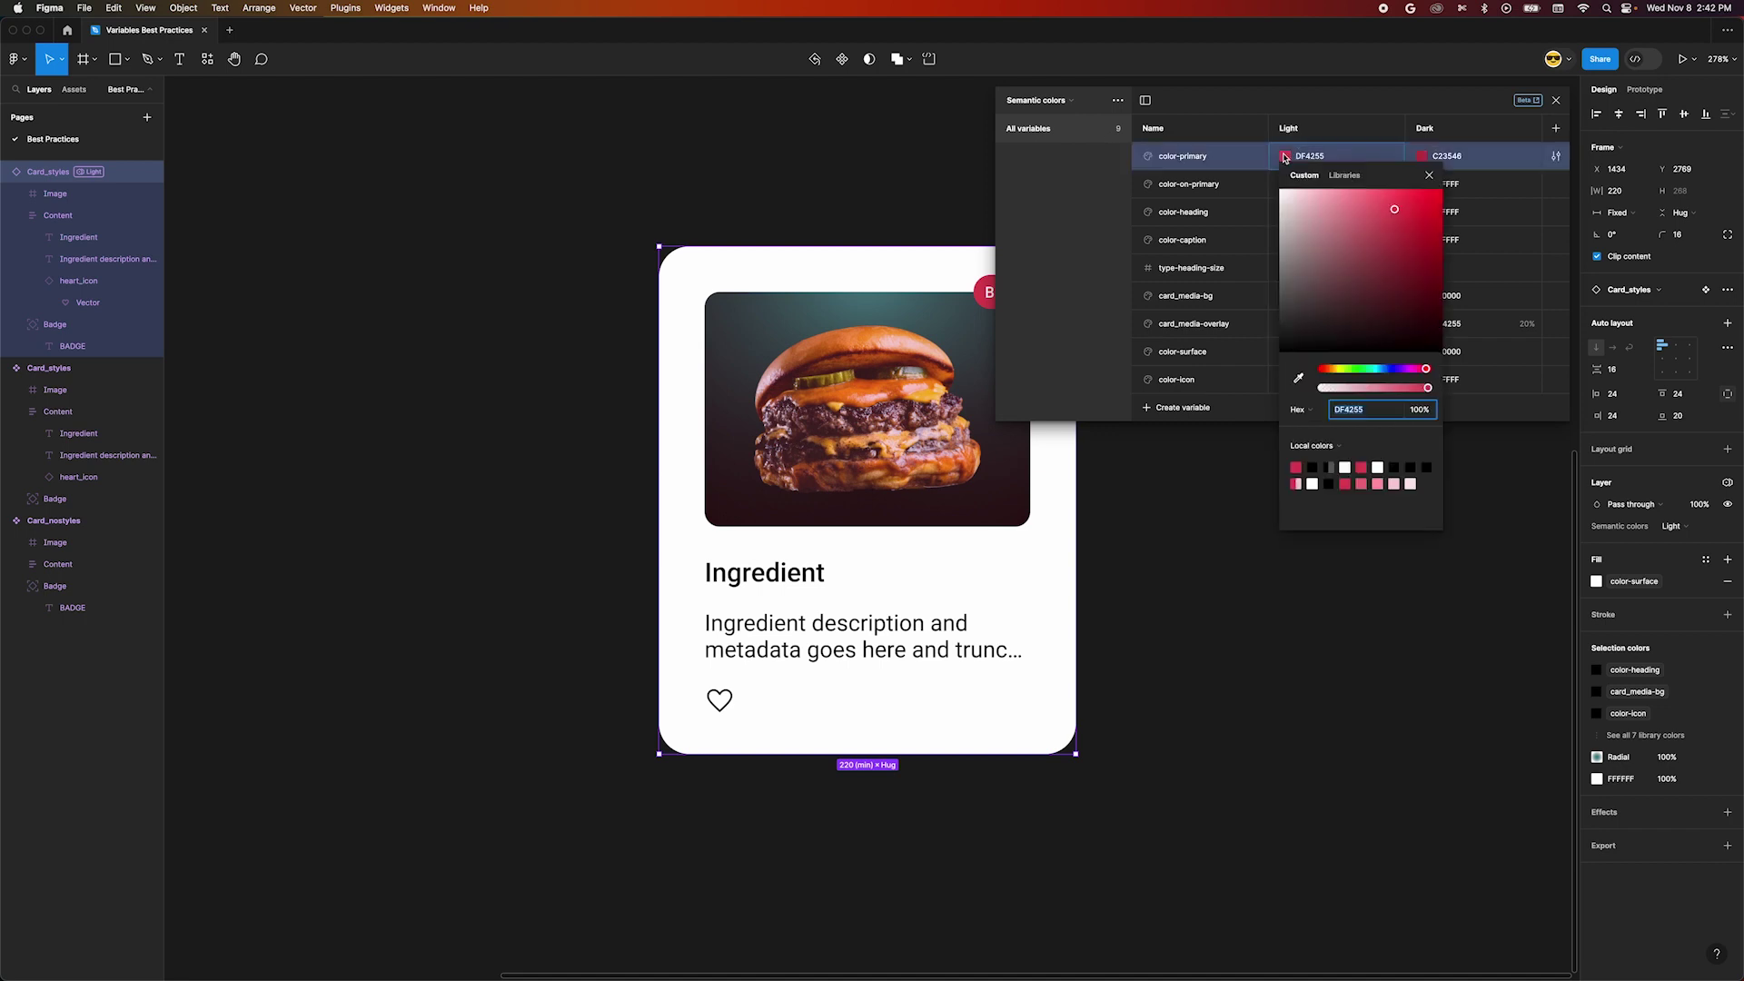
left_click(1349, 178)
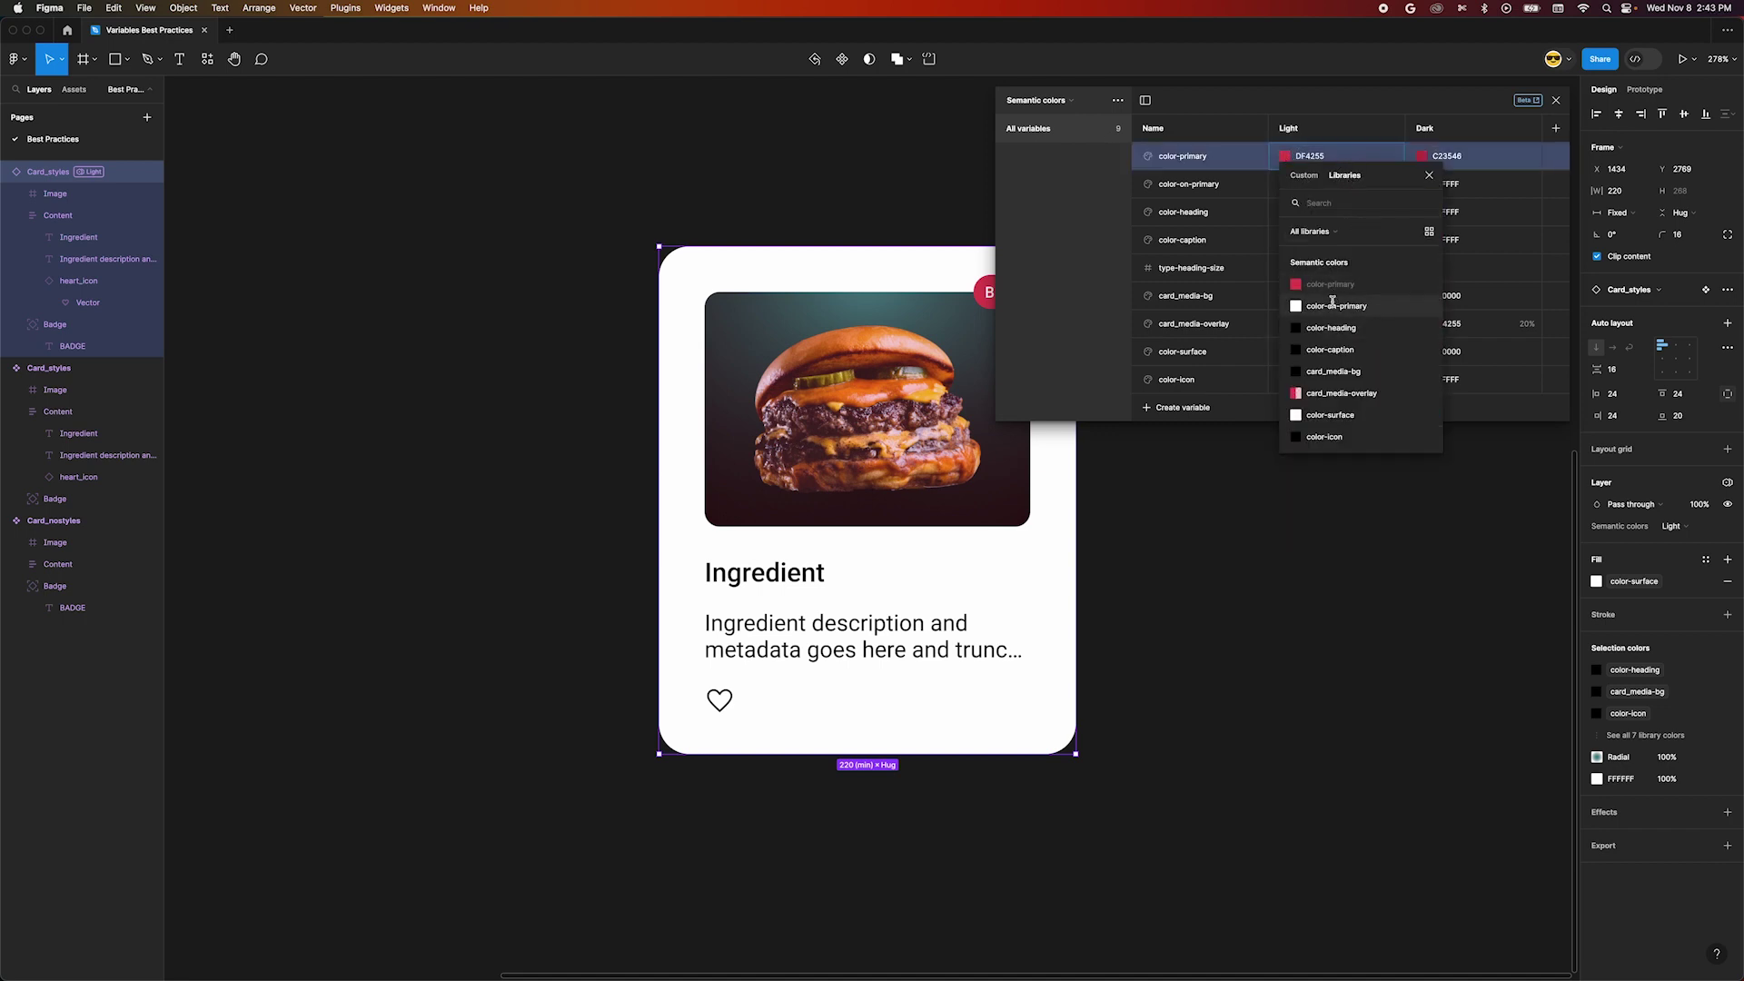
scroll(1327, 346, "down", 4)
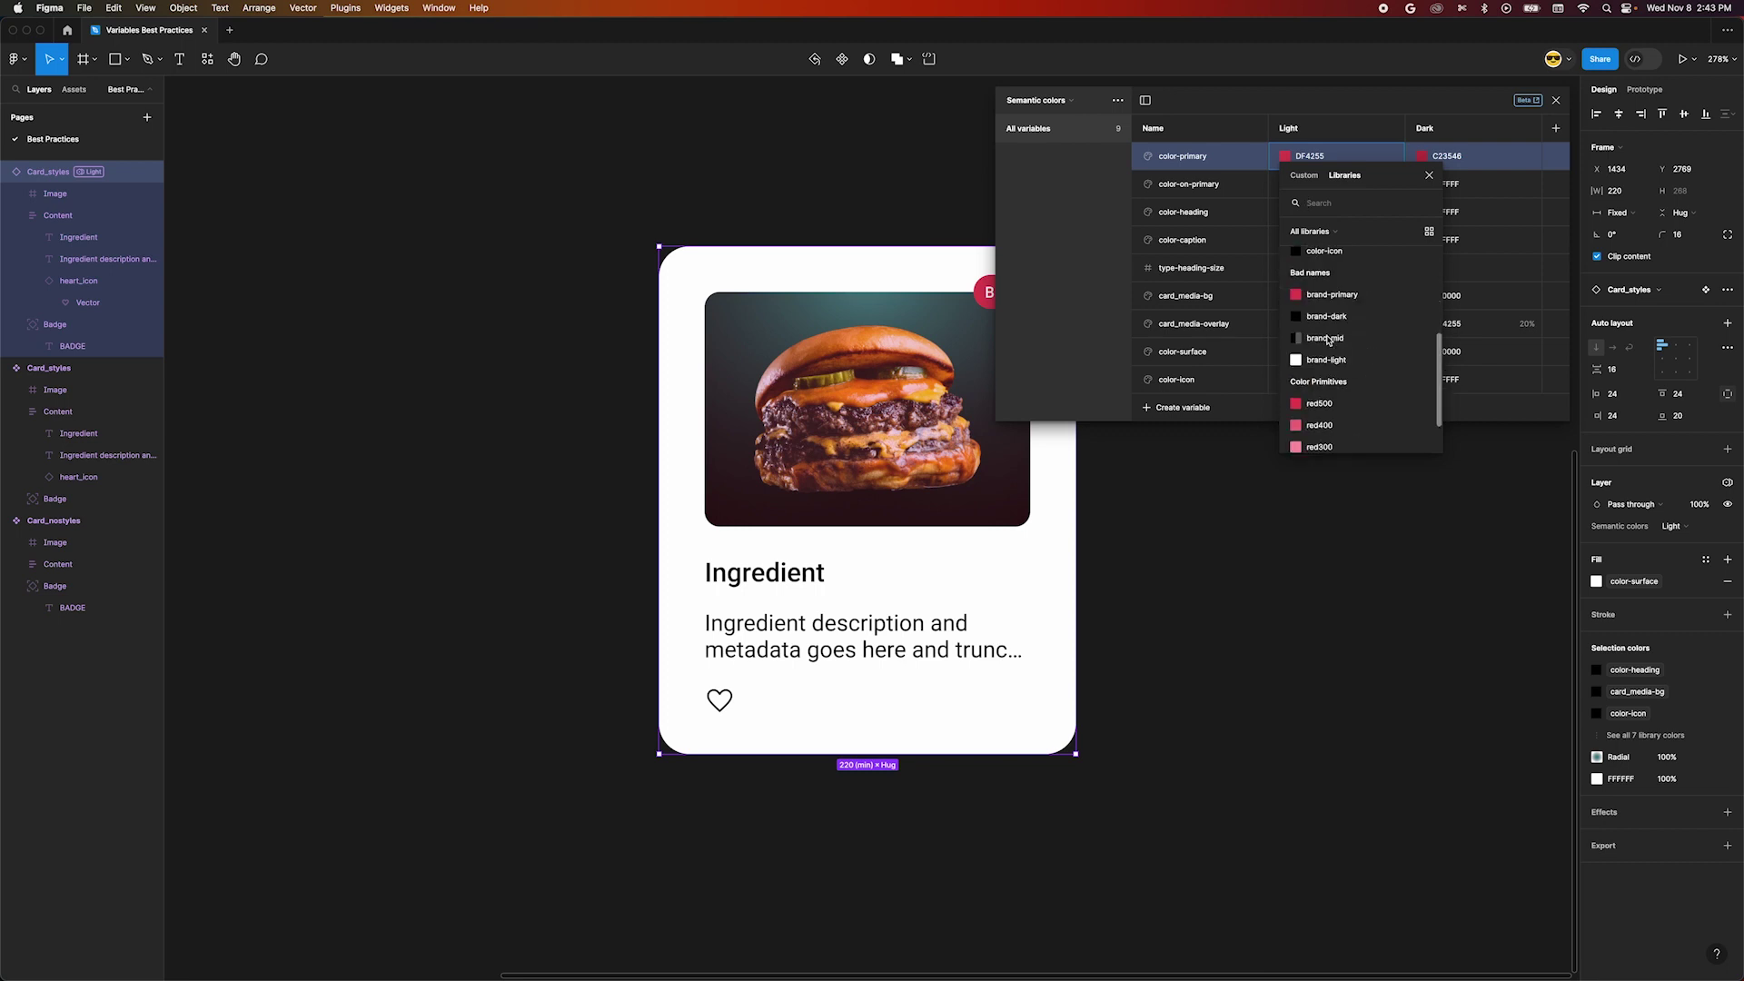
left_click(1317, 402)
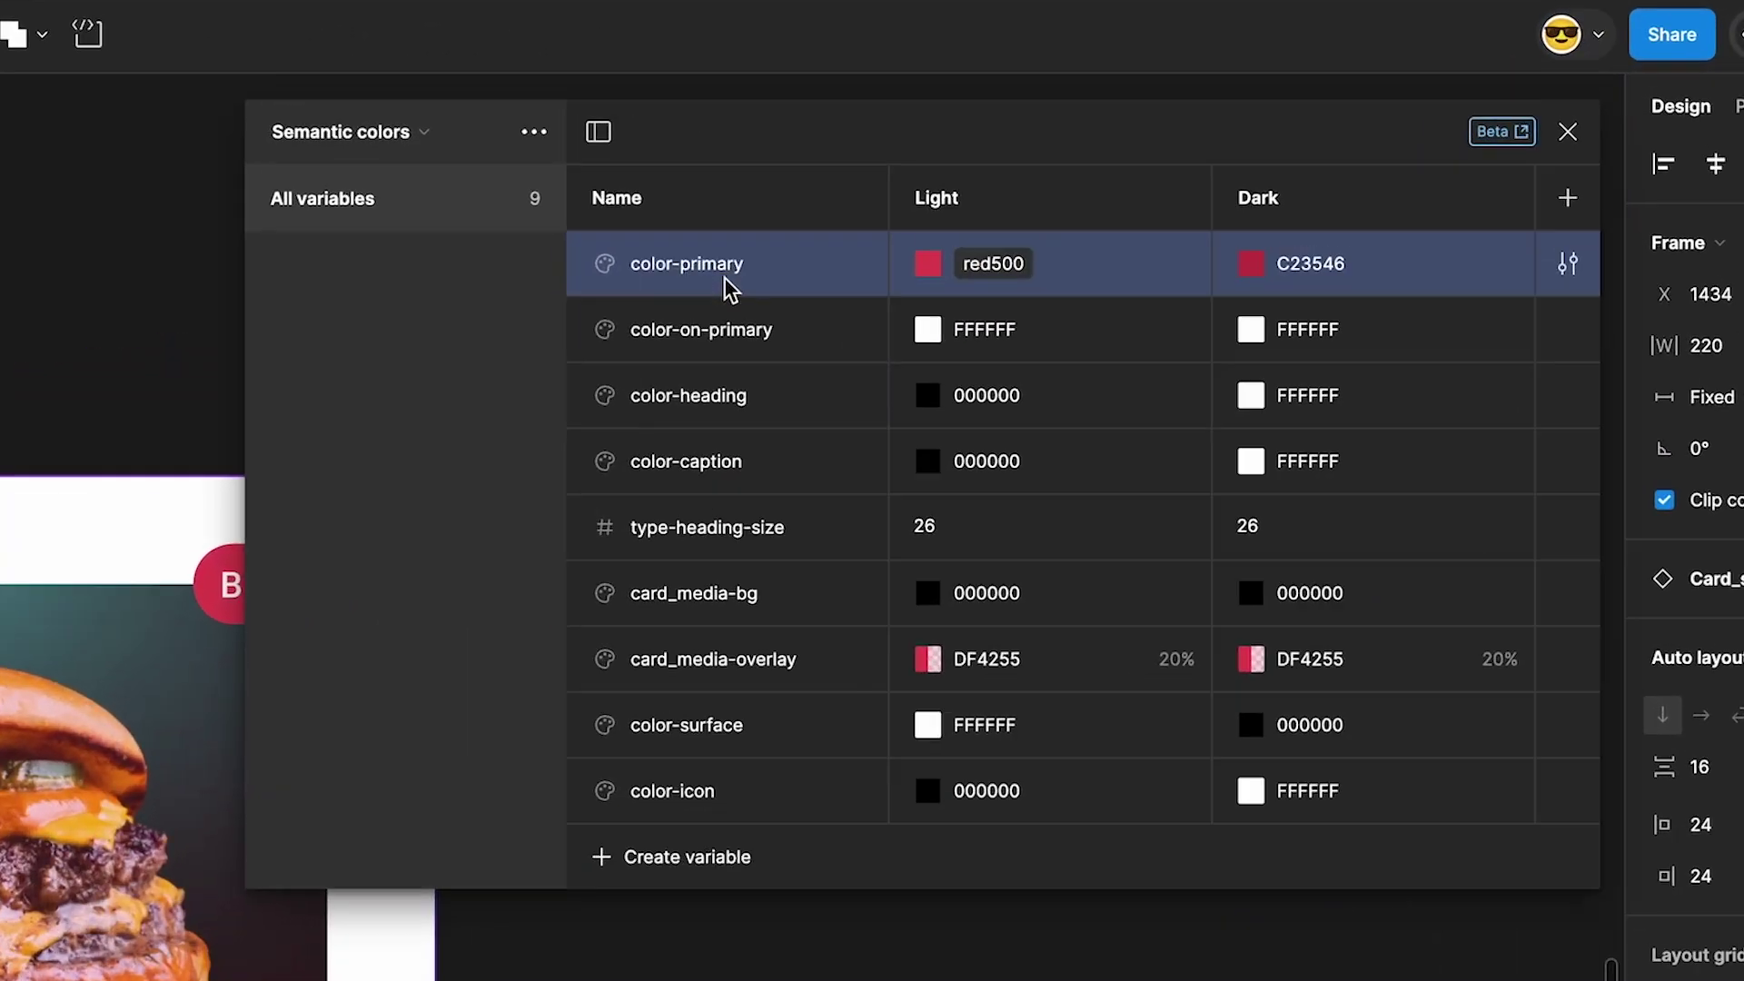
Group the six colour variables, color-primary through color-icon, into a group named Color
left_click(732, 468, "shift")
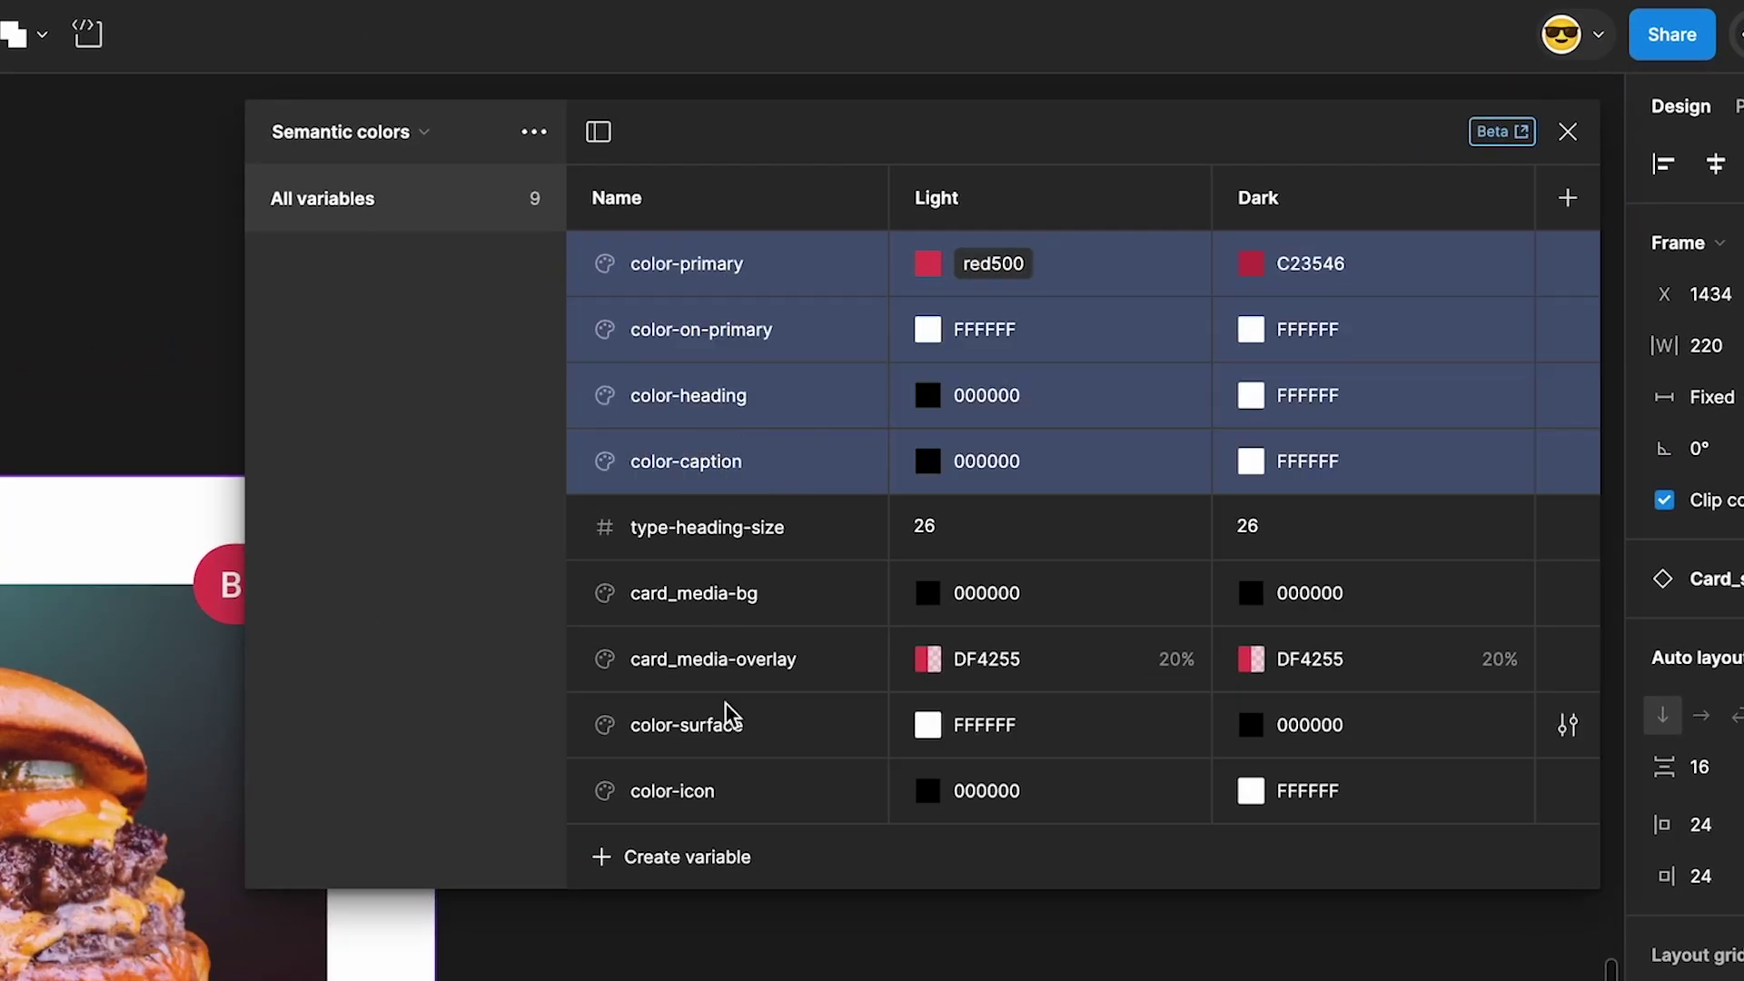
left_click(725, 731, "super")
left_click(722, 772, "super")
right_click(705, 400)
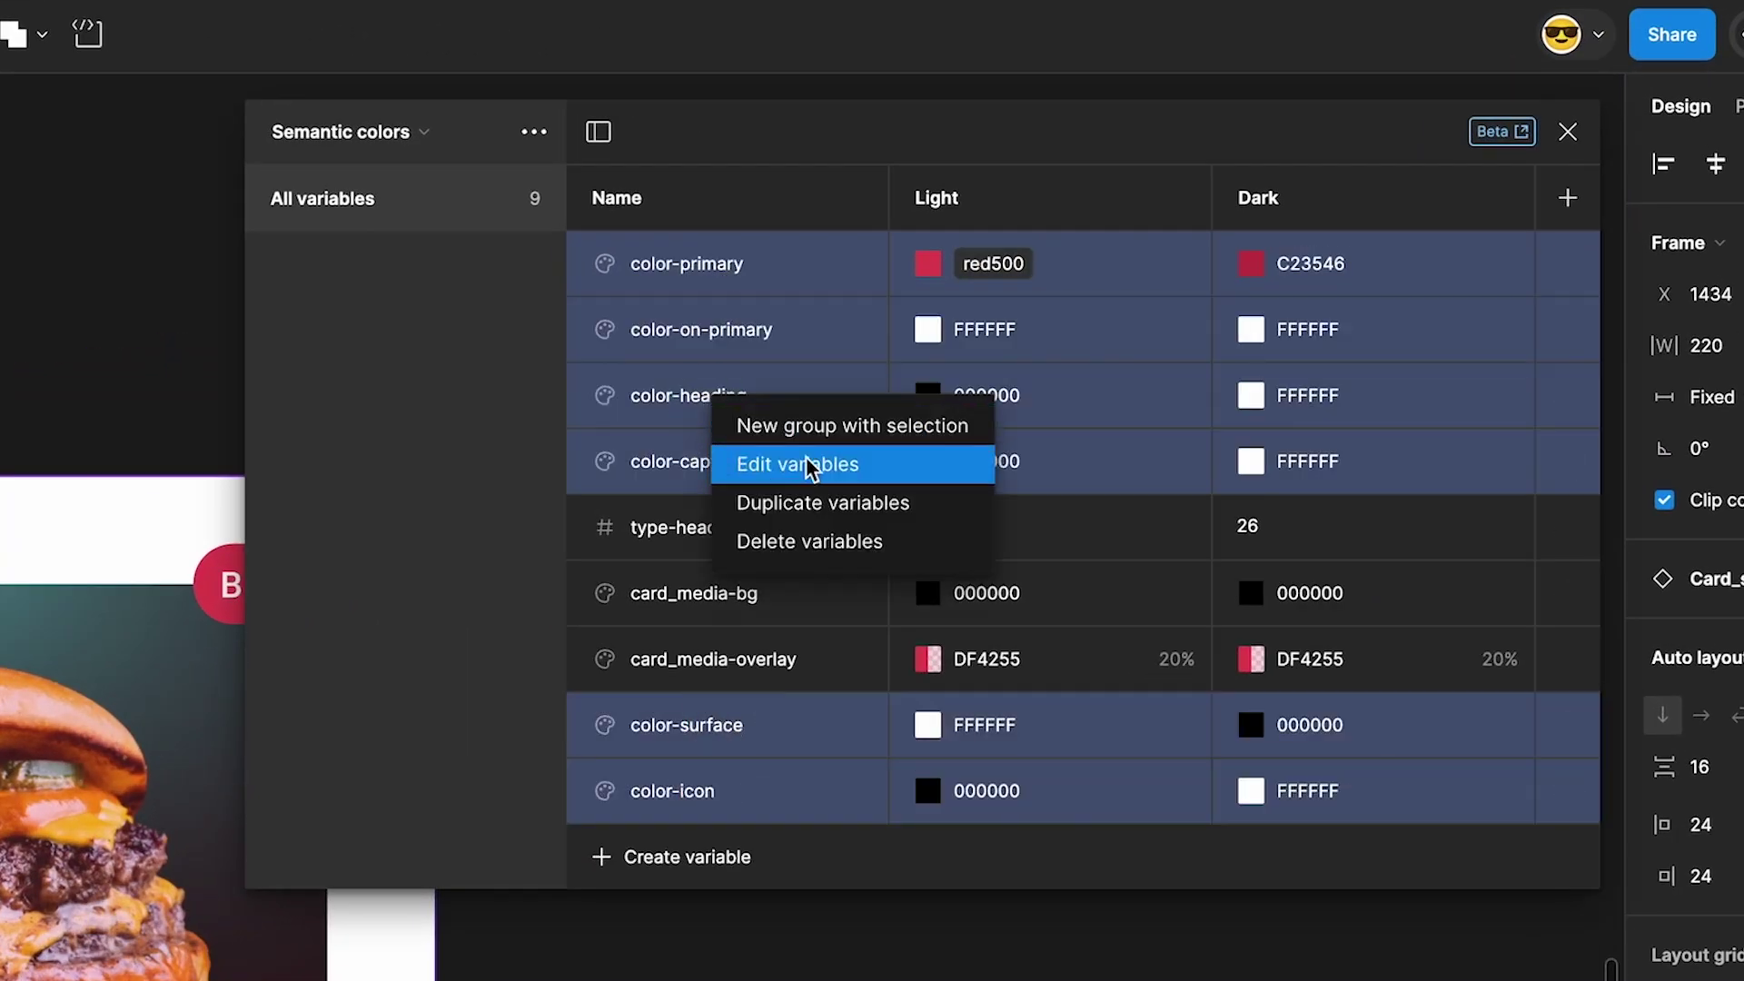
left_click(820, 426)
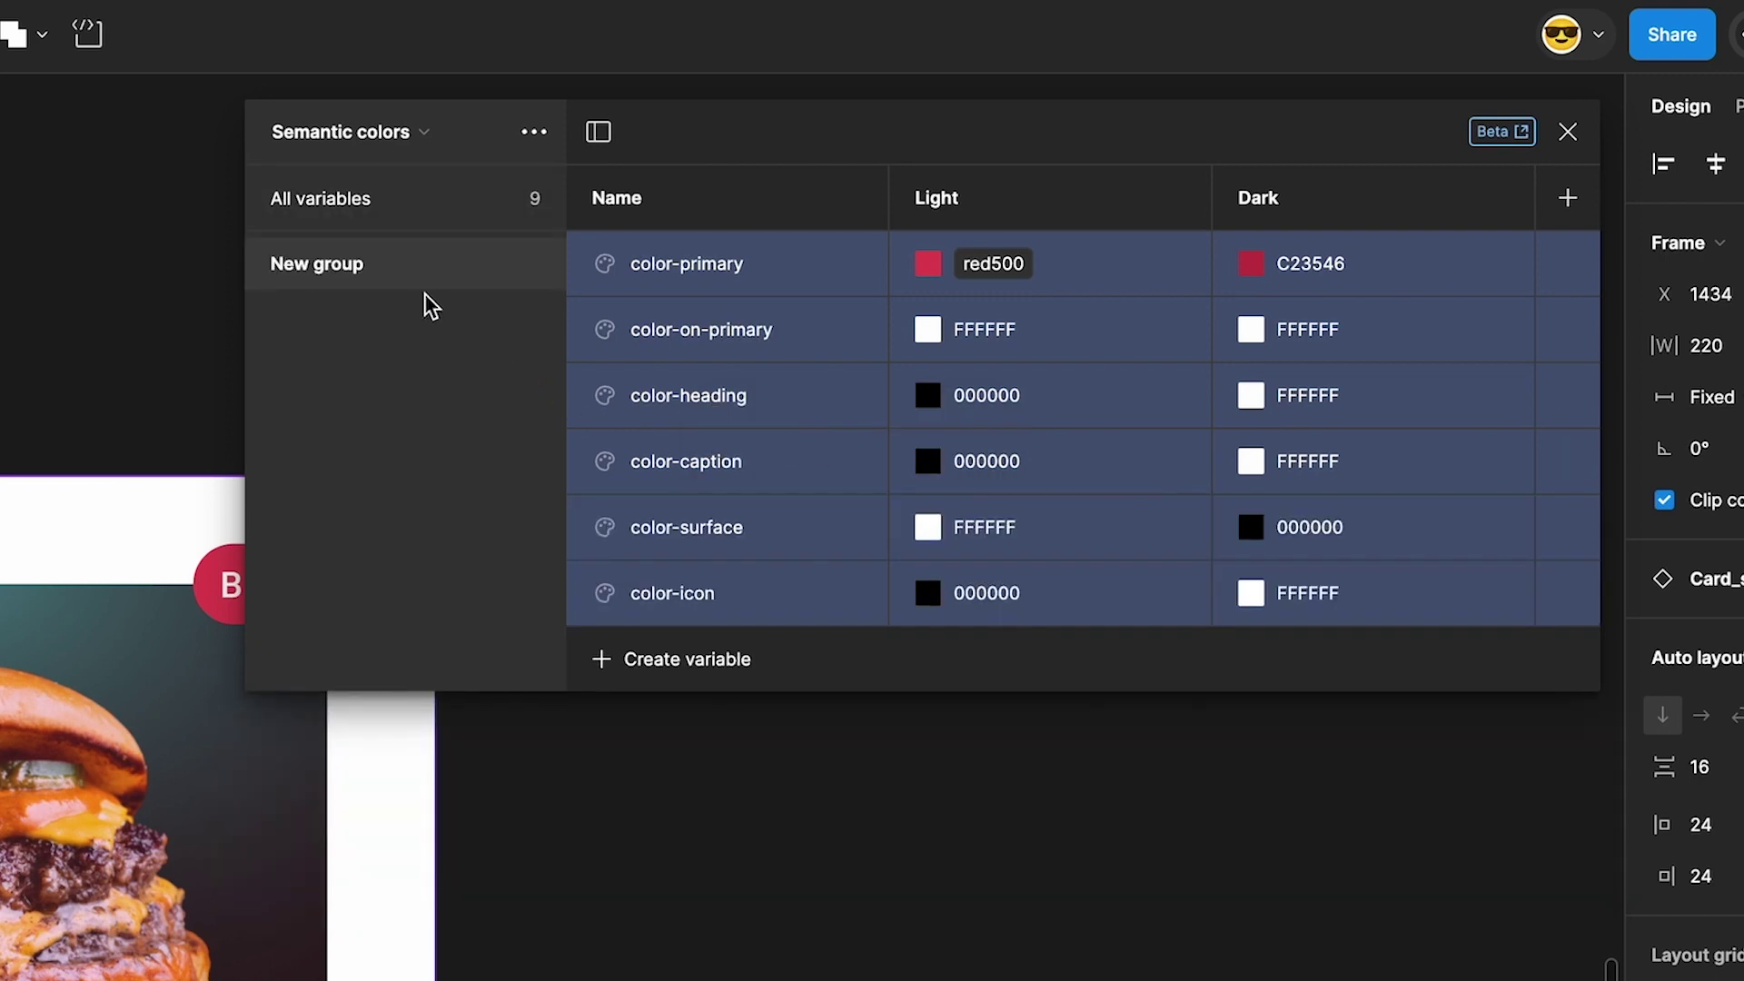
double_click(333, 264)
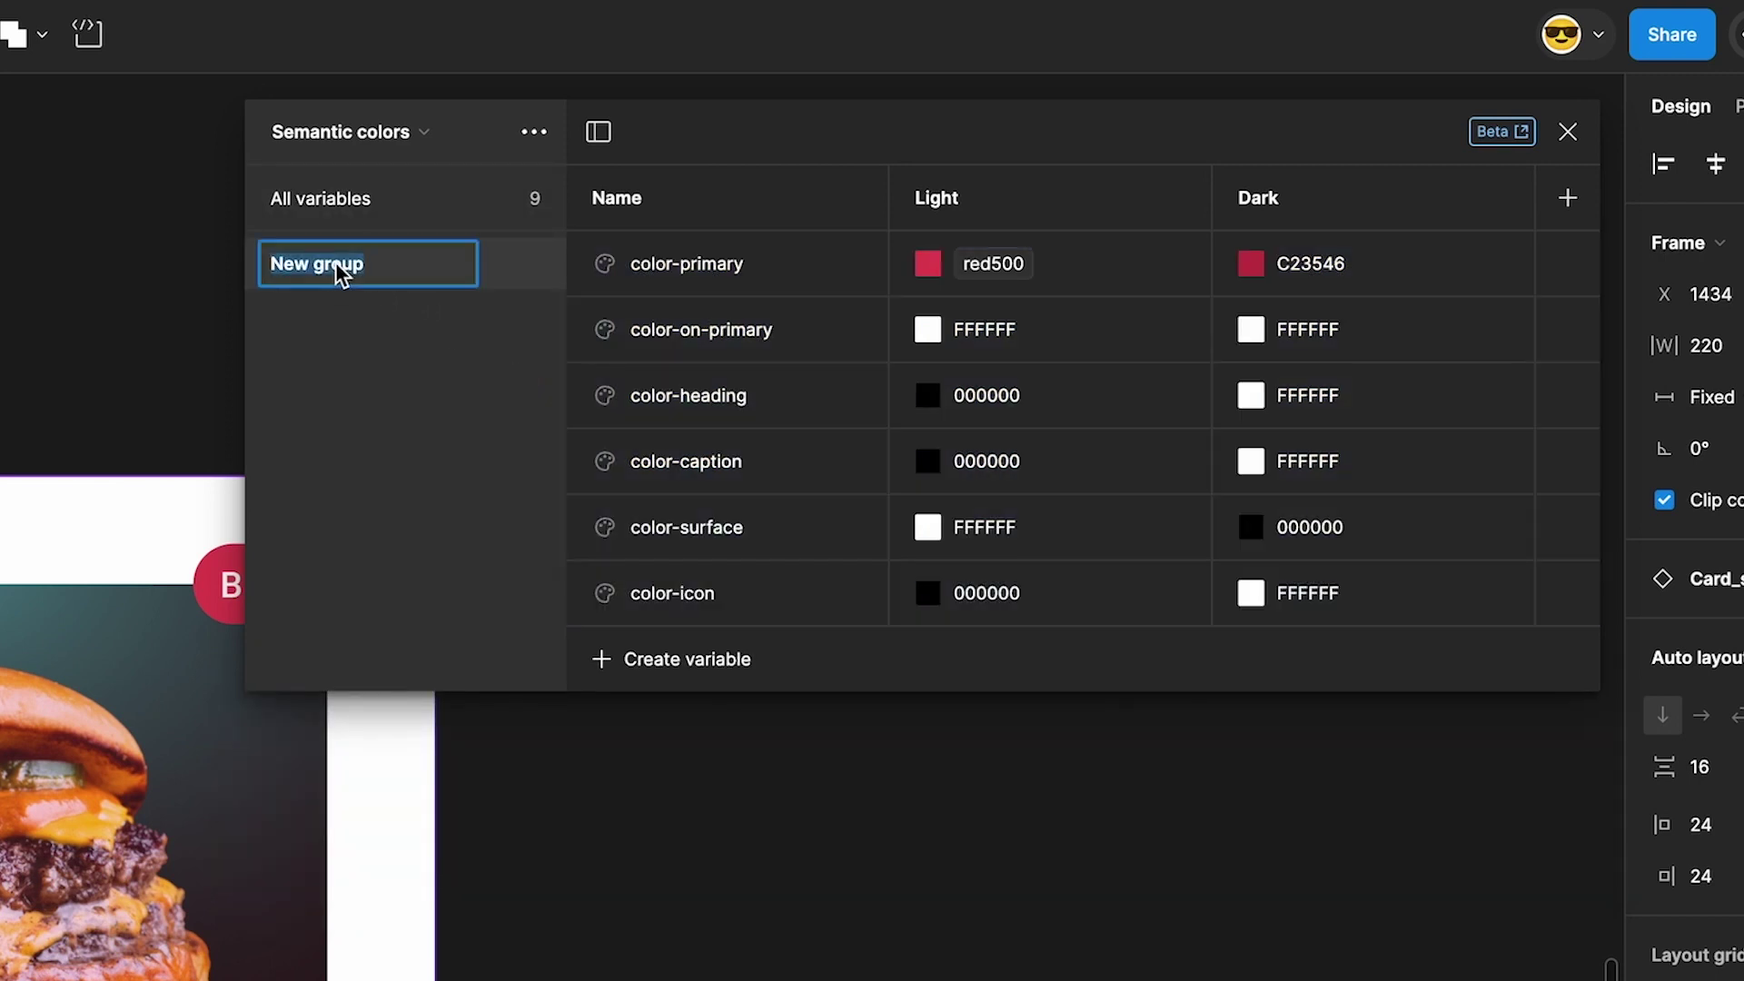
type("Color")
key("Return")
left_click(403, 224)
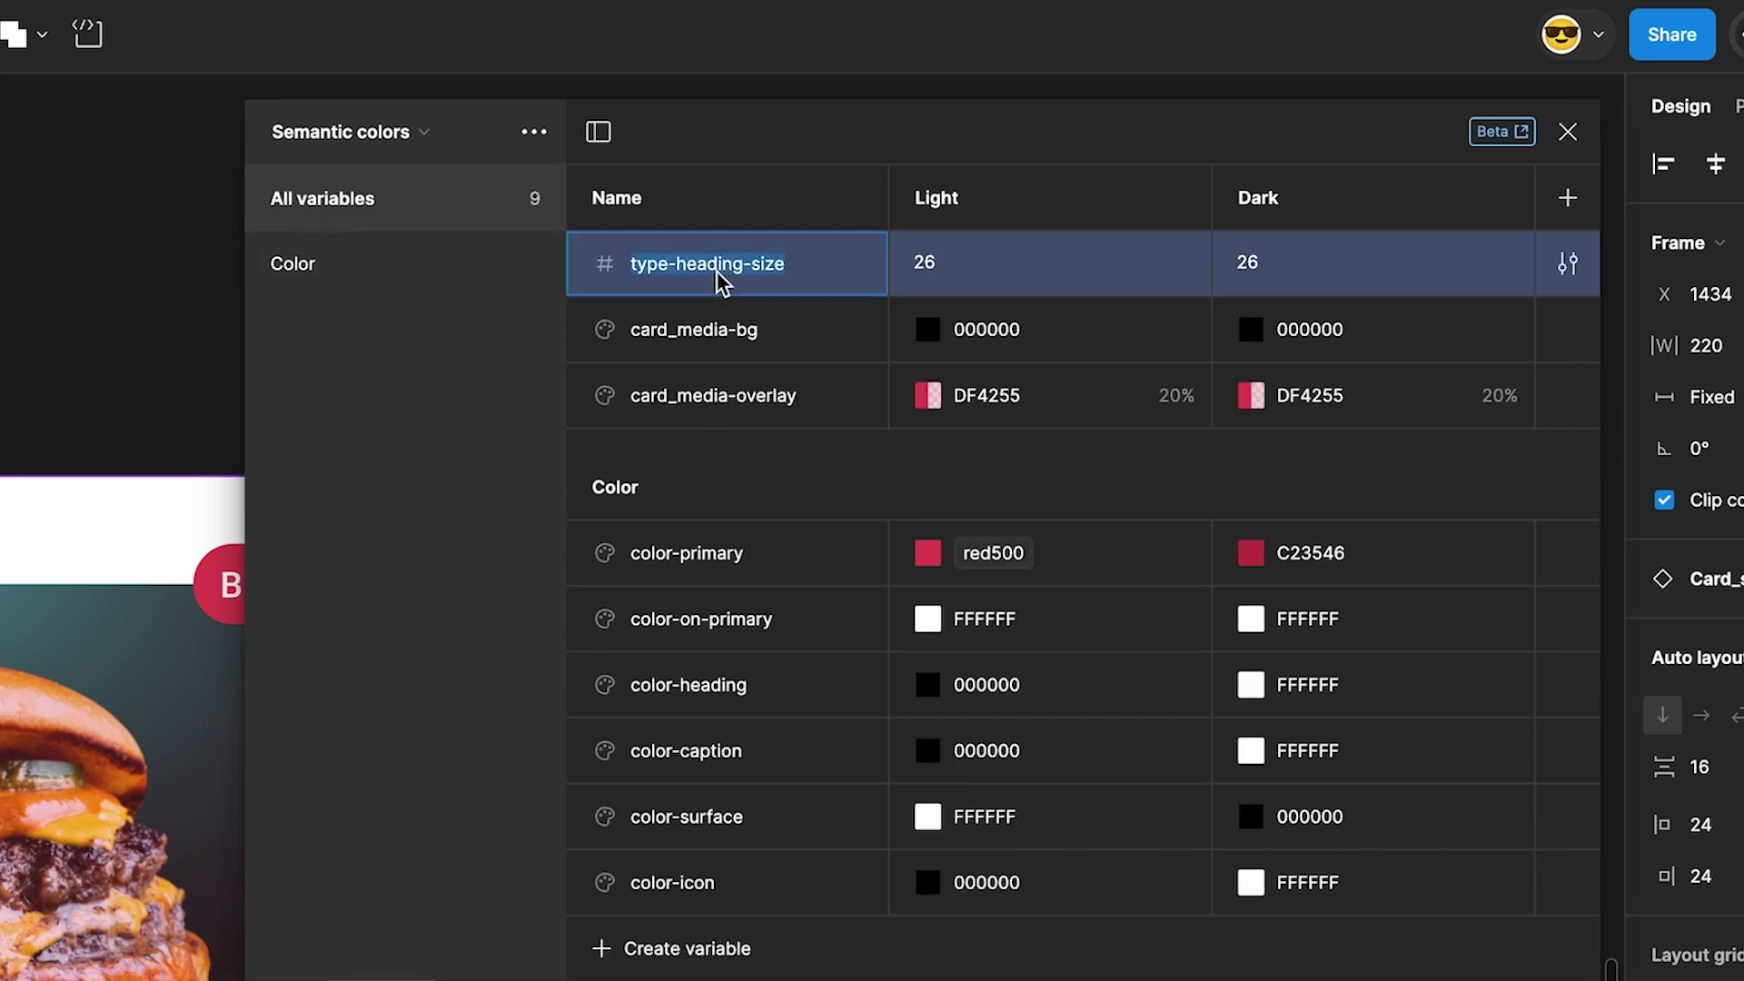
Rename type-heading-size to type/heading/size
key("Left")
key("Right")
key("Right")
key("Right")
key("Right")
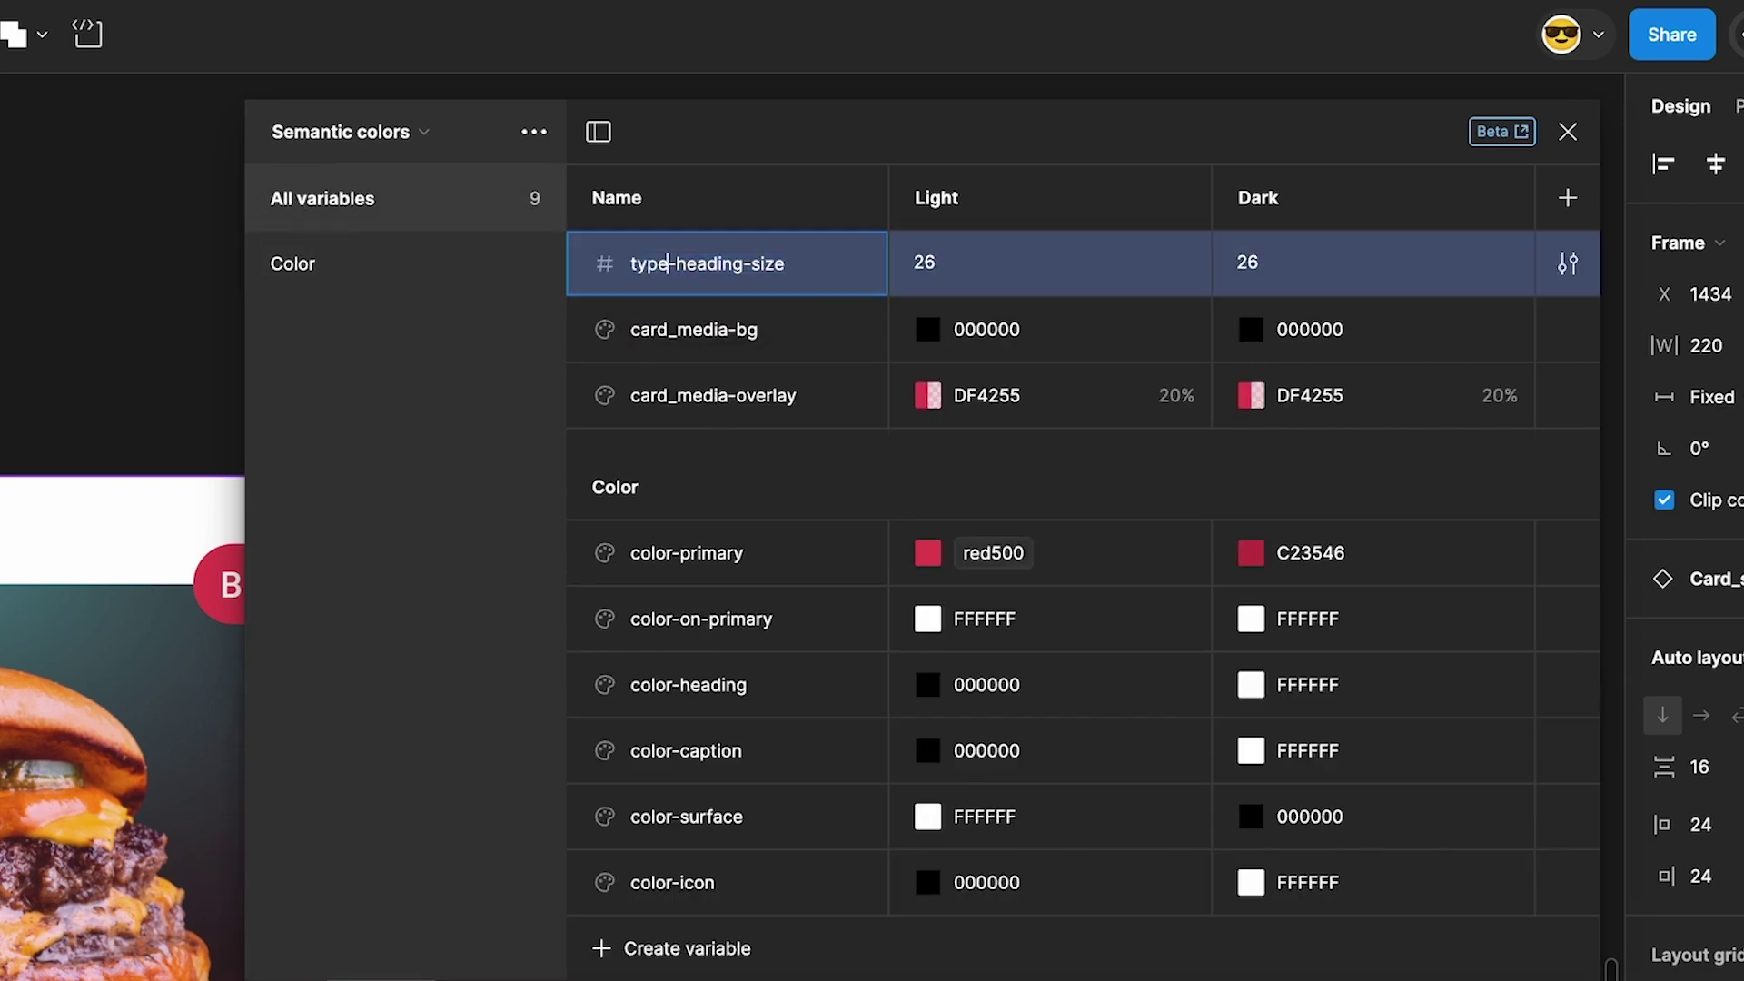
key("Delete")
type("/")
key("Right")
key("Right")
key("Right")
key("Right")
key("Right")
key("Right")
key("Right")
key("Delete")
type("/")
key("Return")
Check the new type and Color groups in the group list
scroll(770, 767, "down", 1)
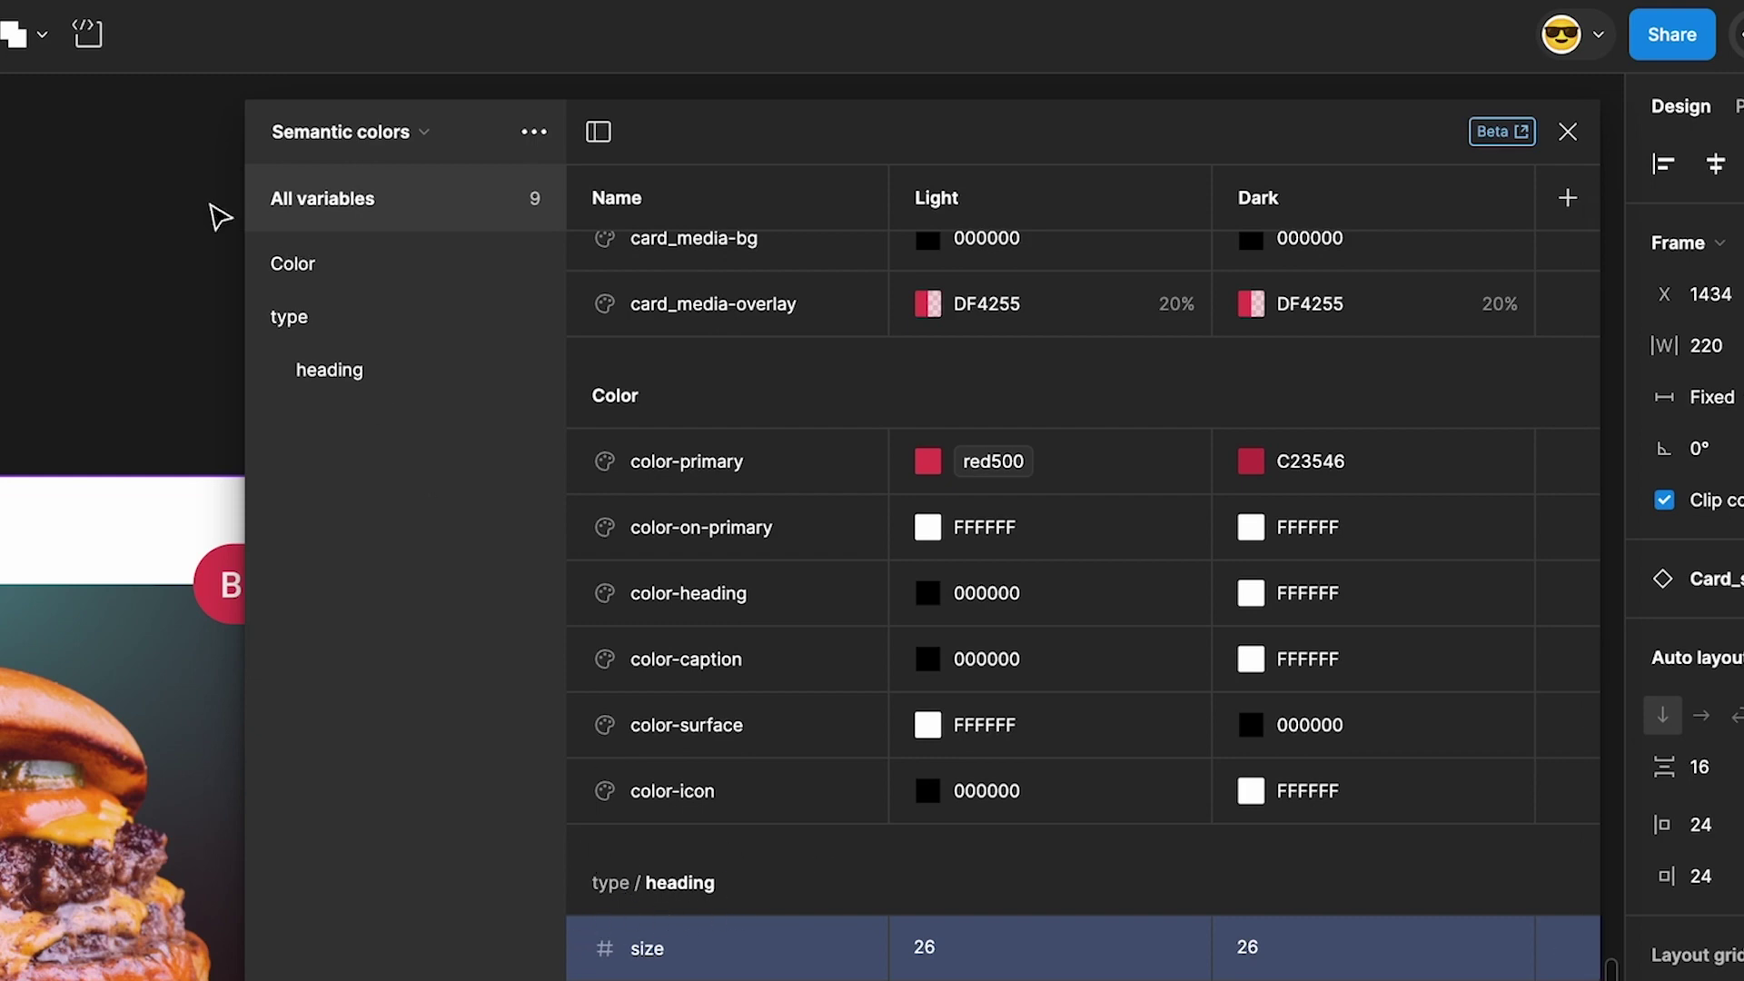
left_click(285, 325)
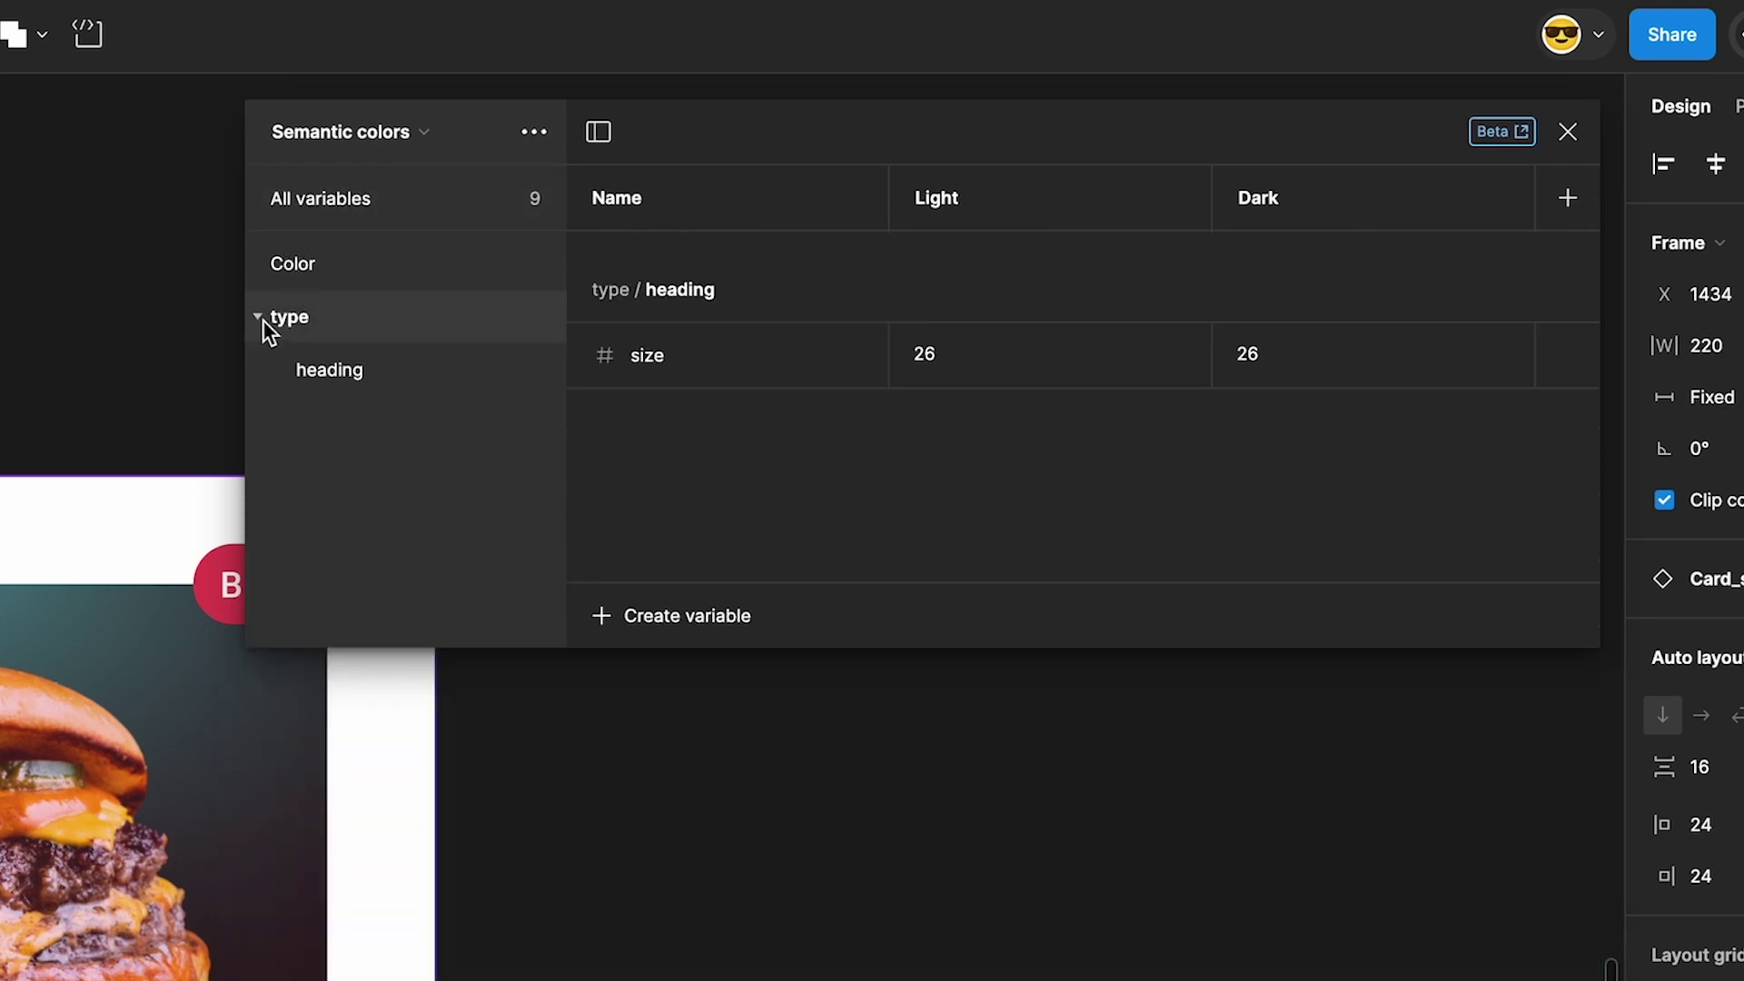
left_click(259, 317)
left_click(286, 266)
Browse the type › heading group, then return to showing all variables
left_click(271, 327)
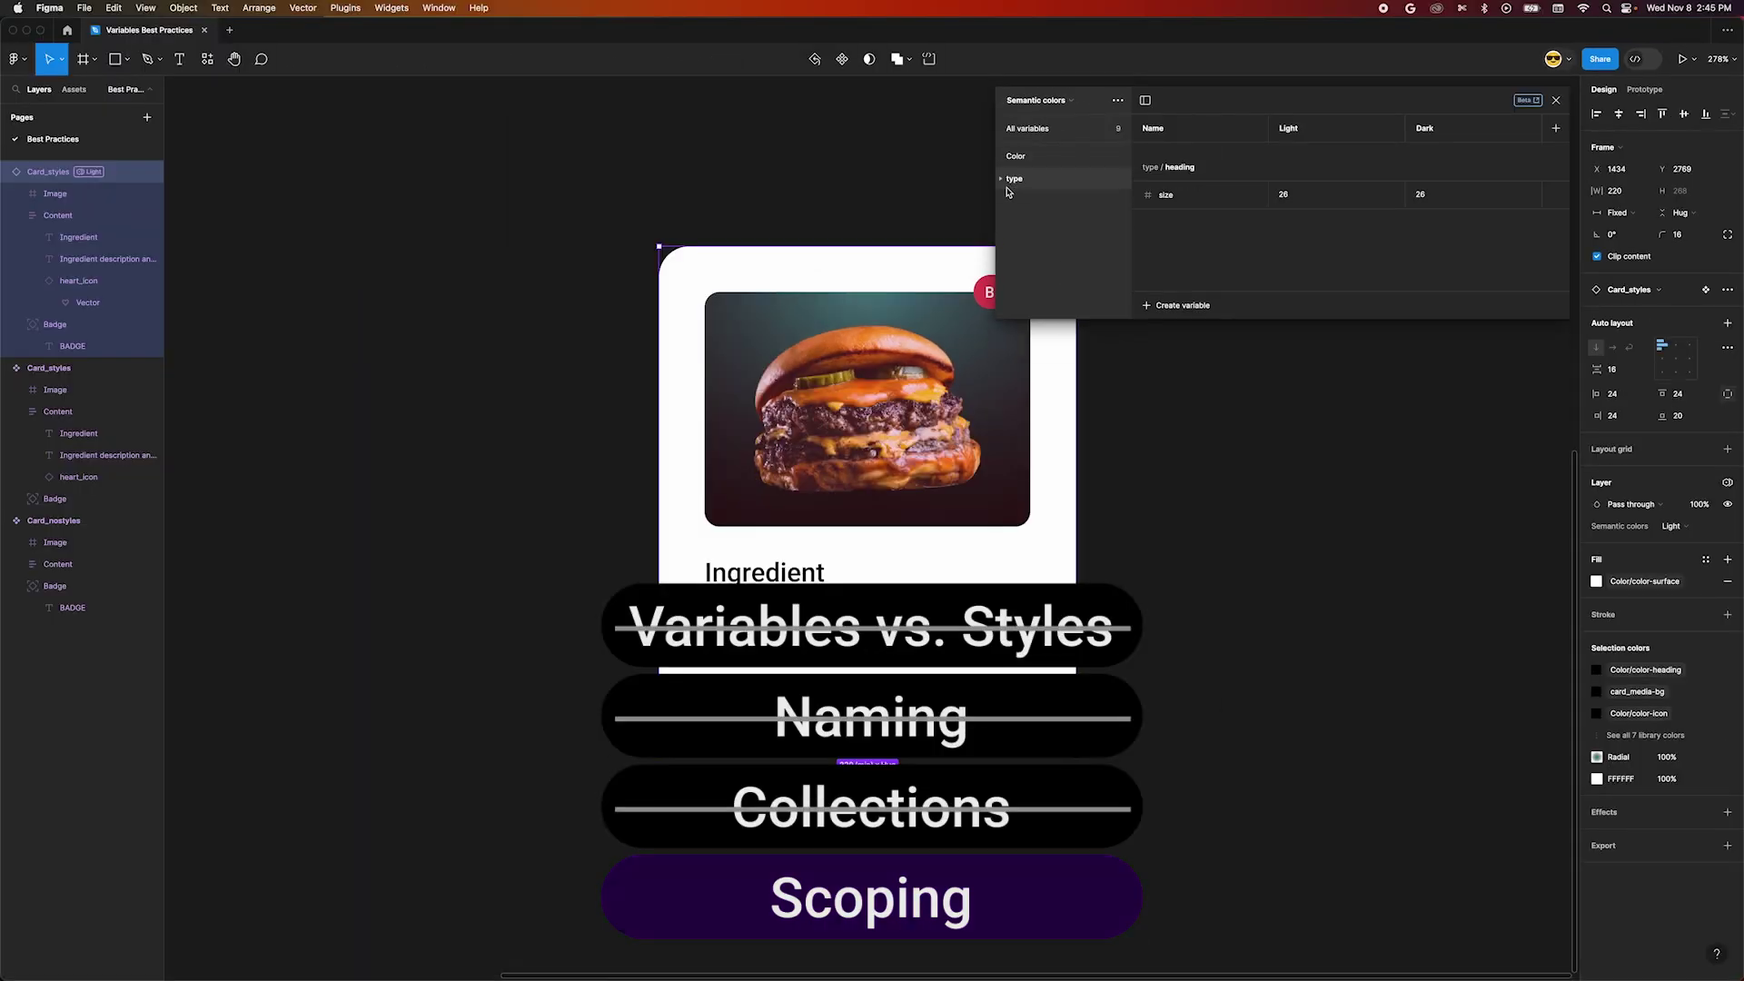
left_click(1001, 180)
left_click(1029, 204)
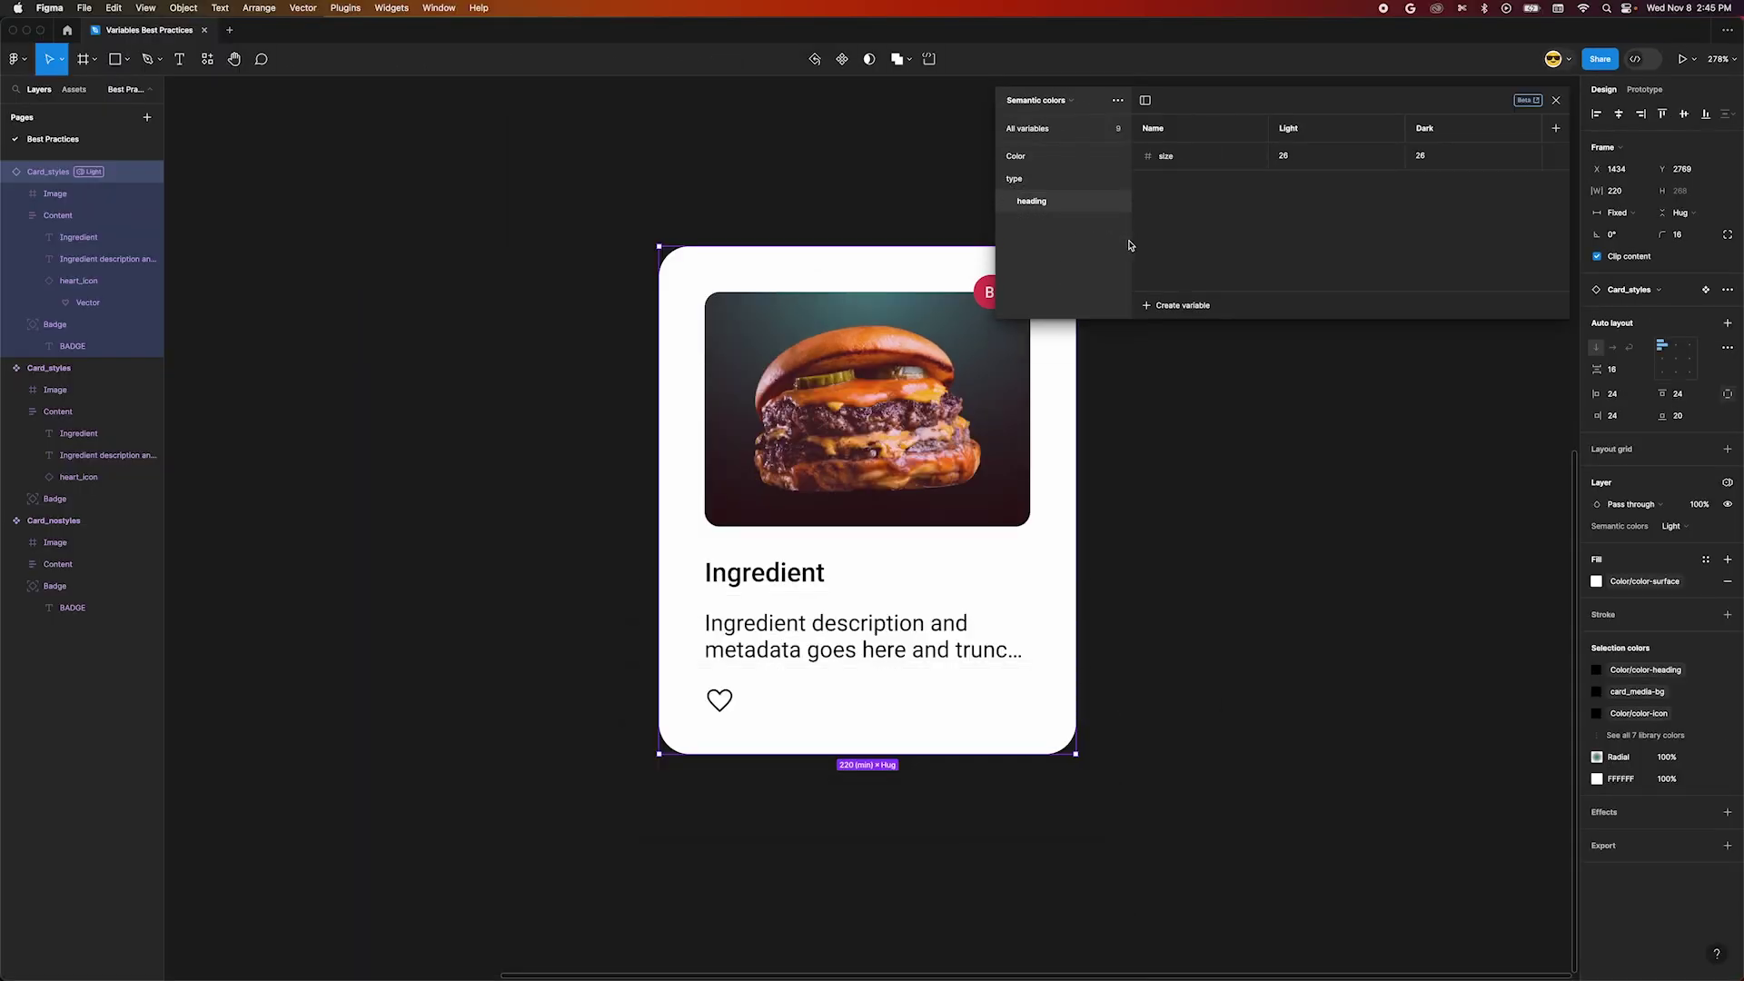
left_click(1038, 131)
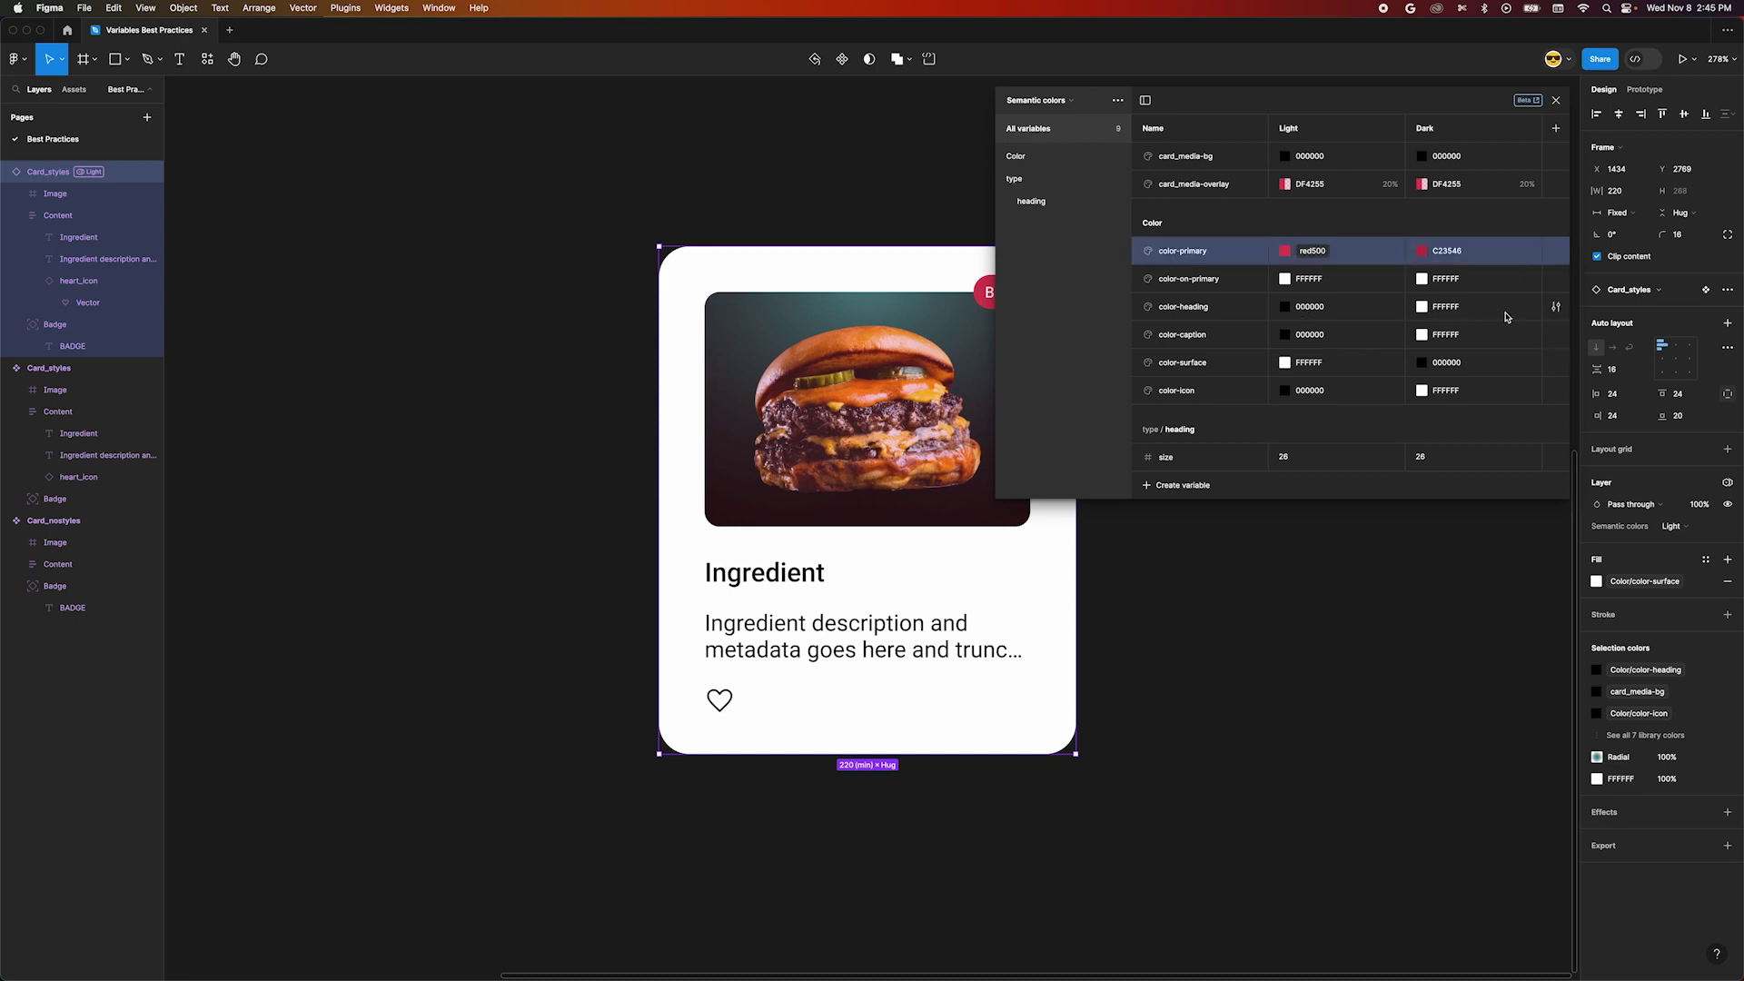
Limit color-heading's scope to text fills only
left_click(1556, 307)
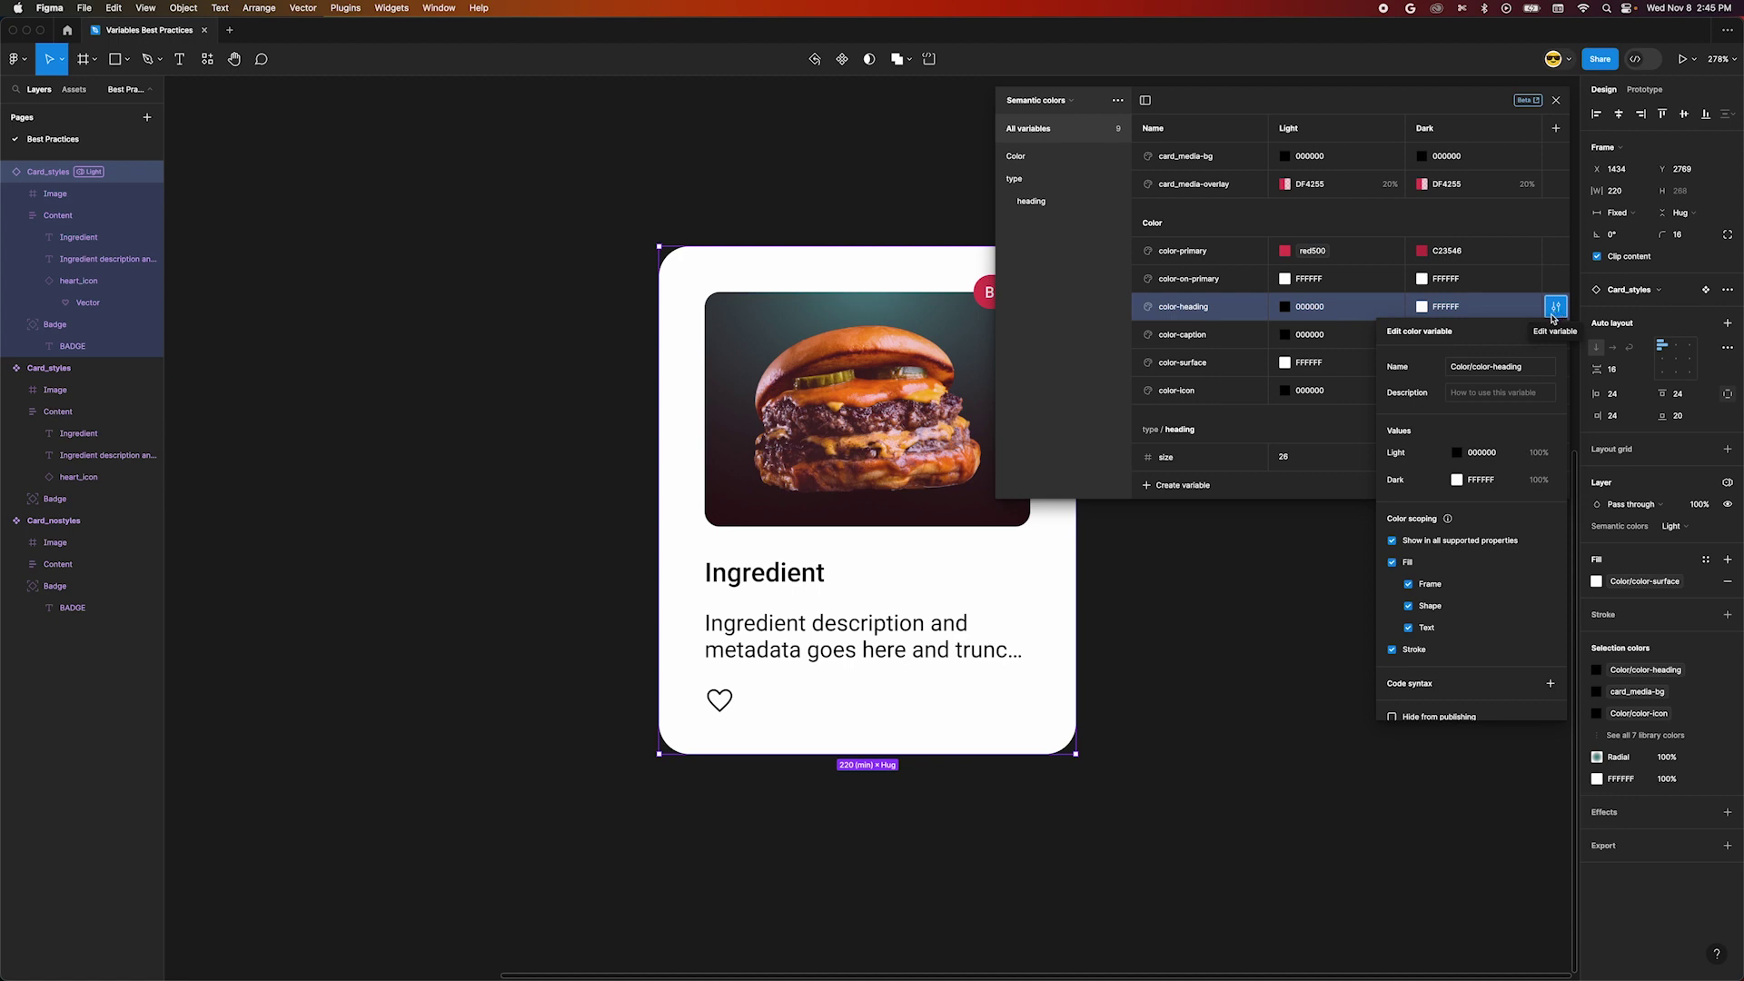
left_click(1406, 543)
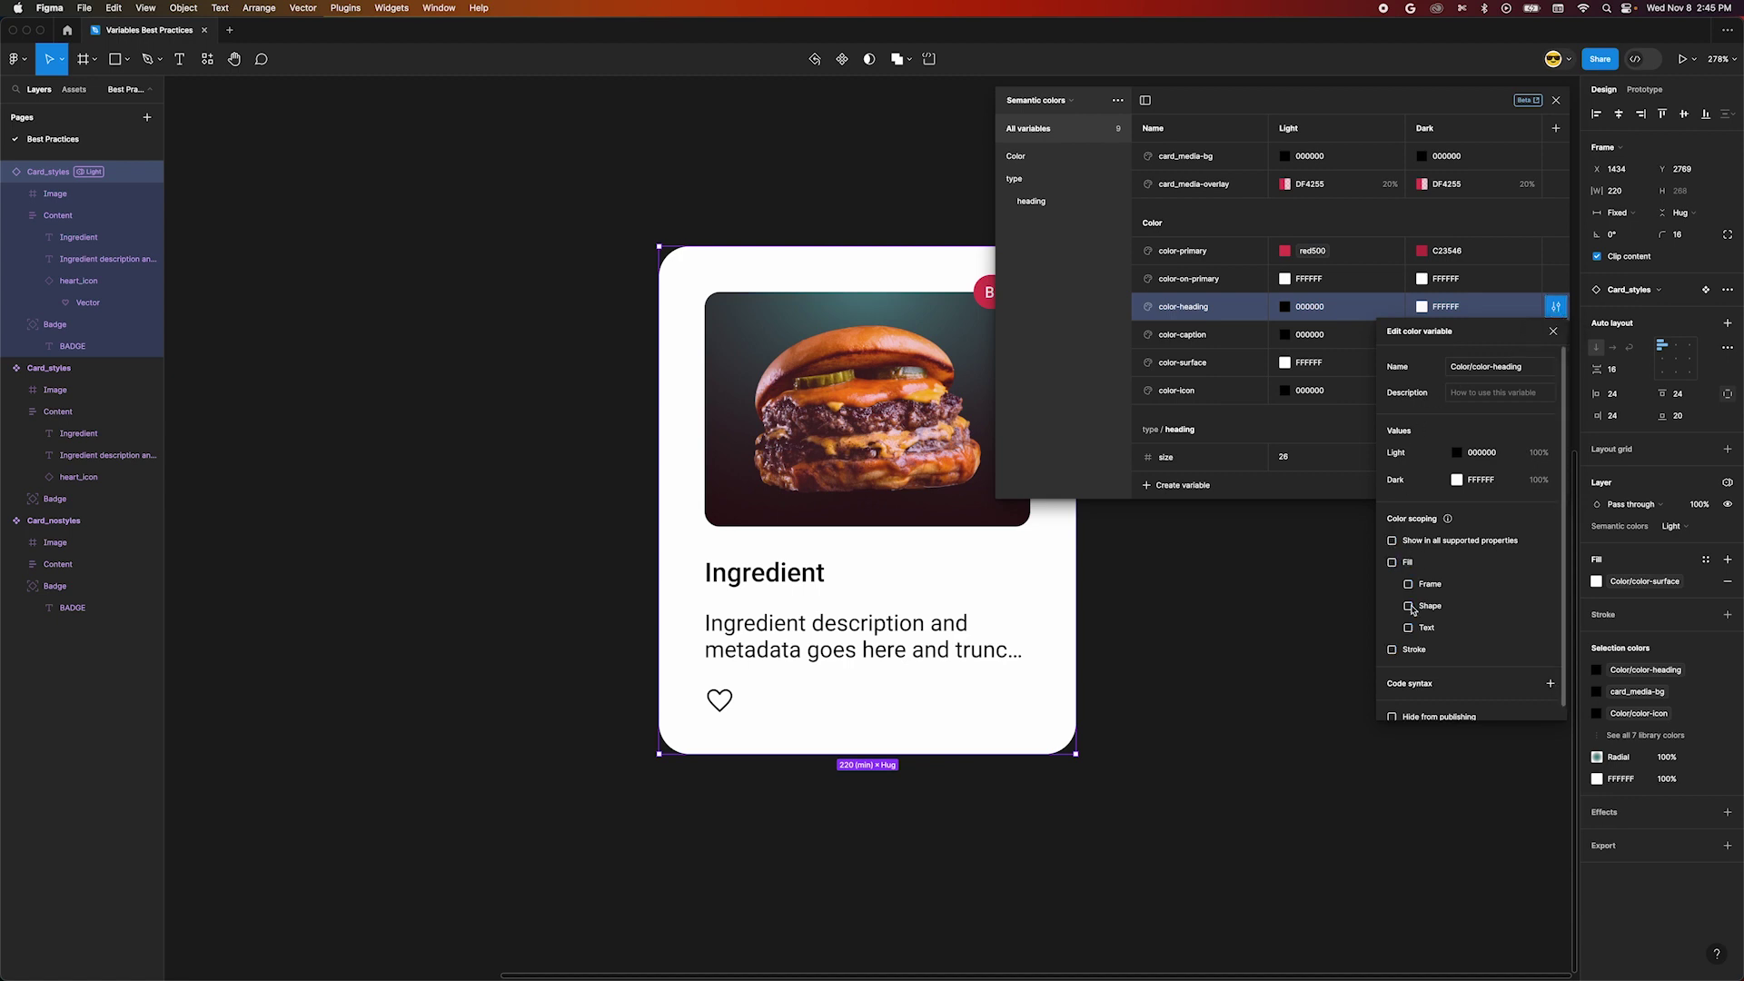
left_click(1411, 629)
left_click(1554, 331)
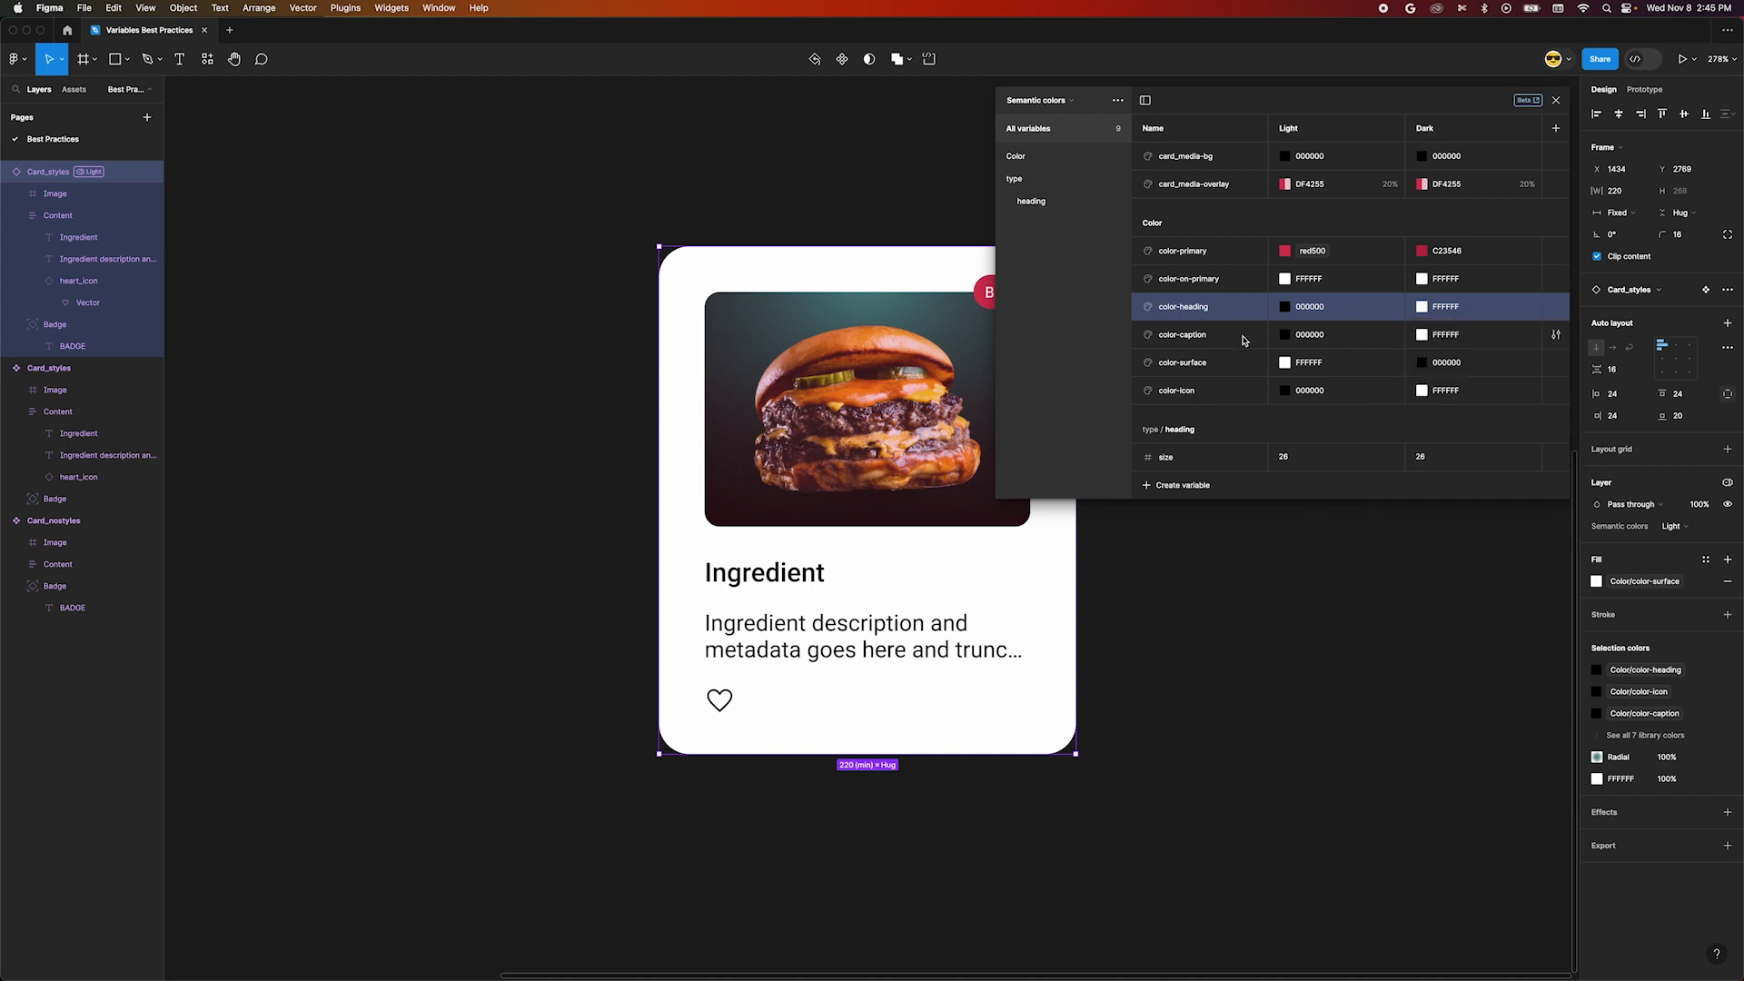
Select the Badge layer and view its fill's variable choices under the Color group
left_click(864, 158)
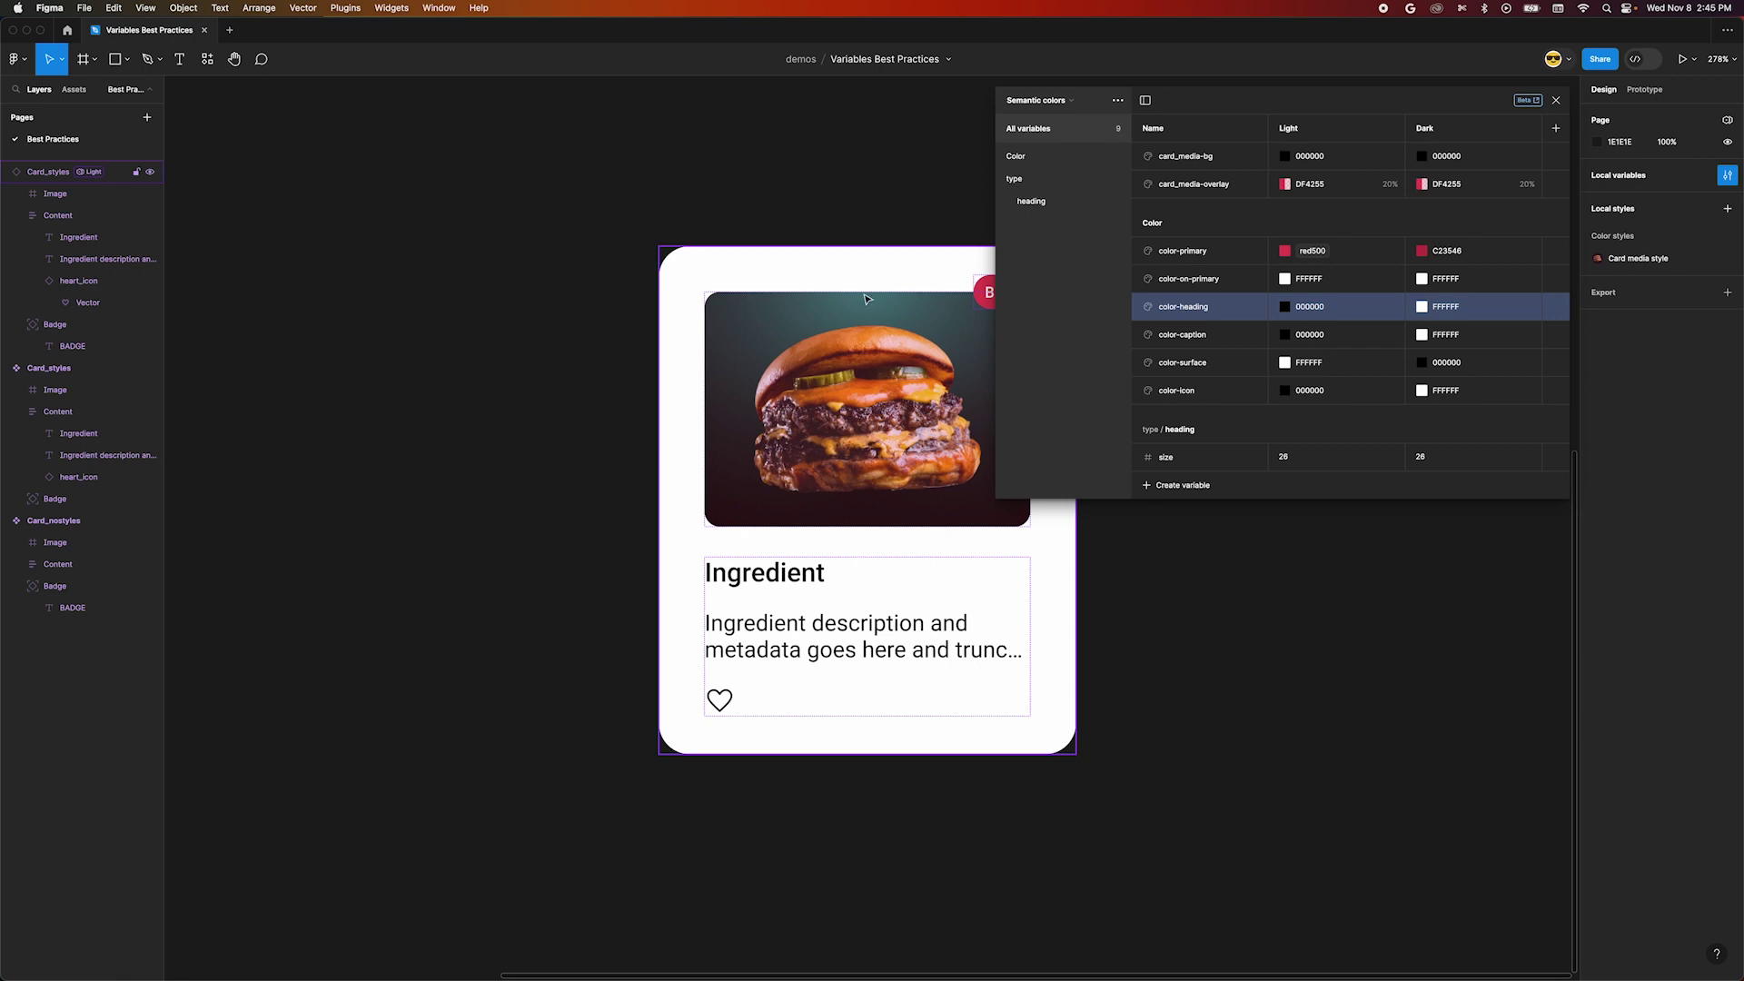
double_click(981, 291)
left_click(1644, 604)
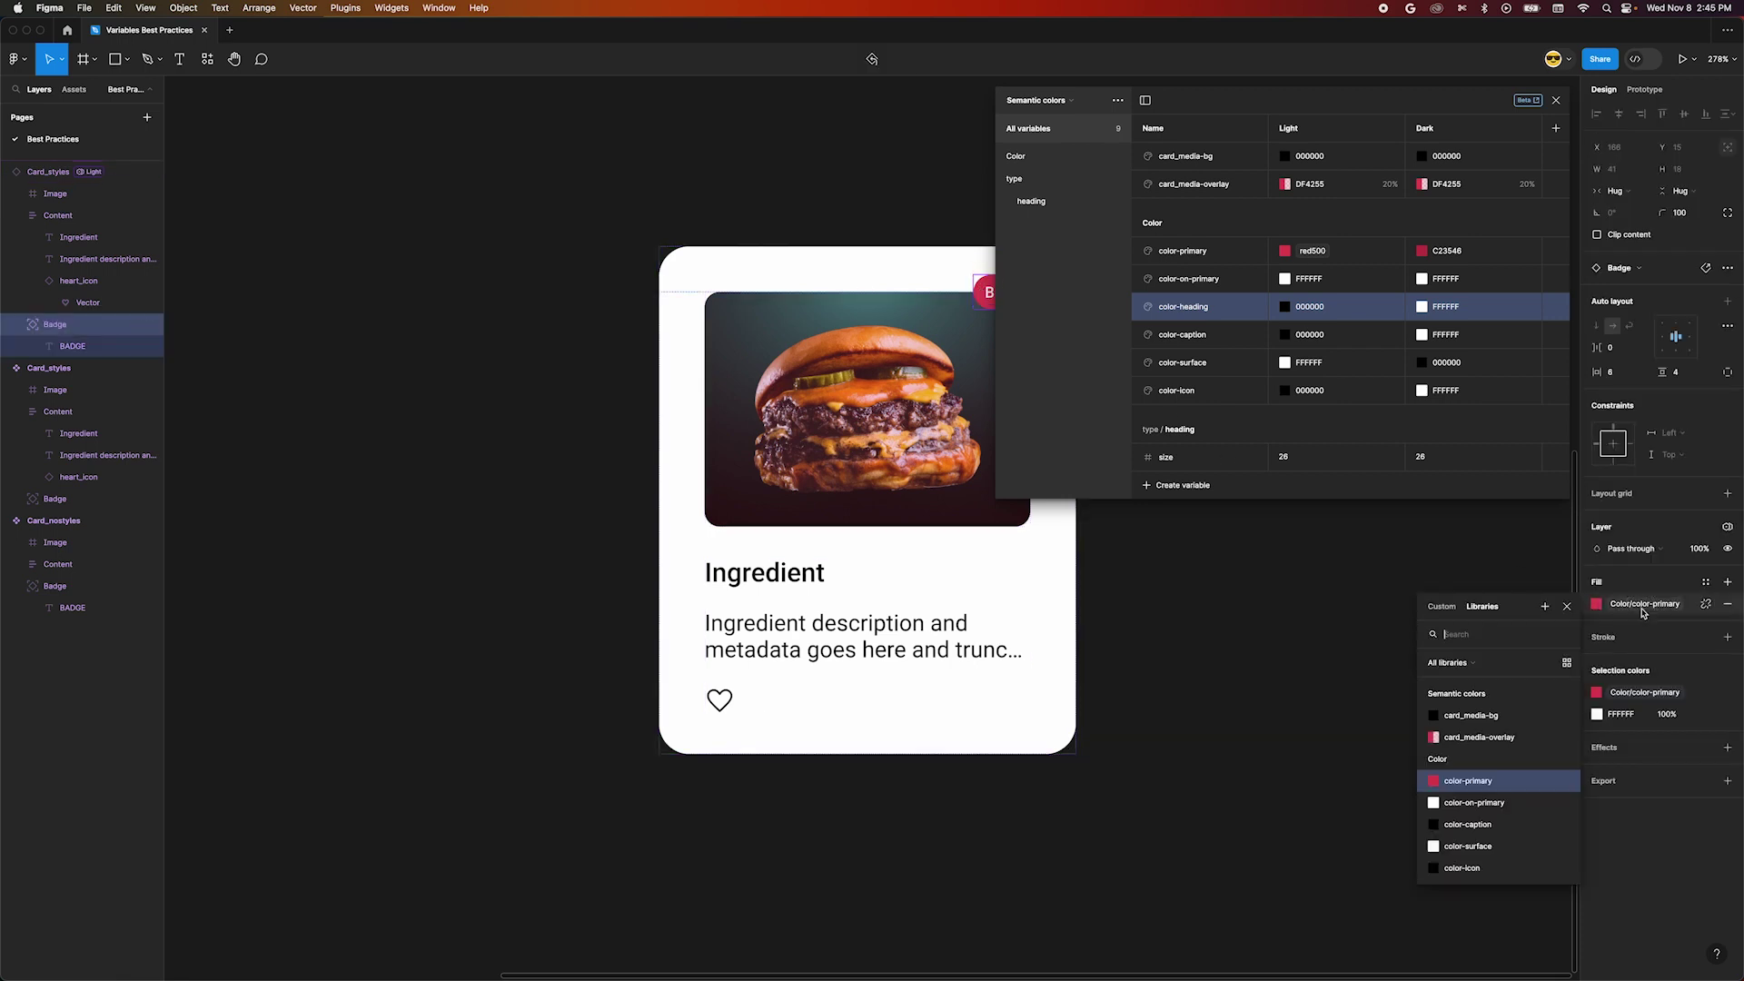